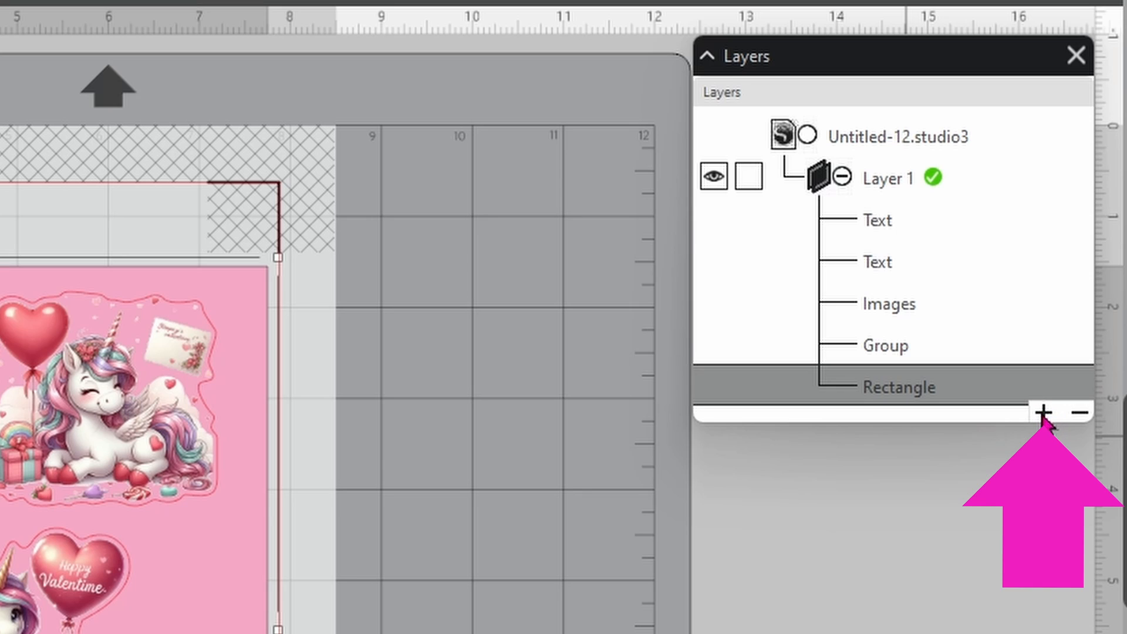
# Step: Add a second layer to the drawing
pyautogui.click(1043, 414)
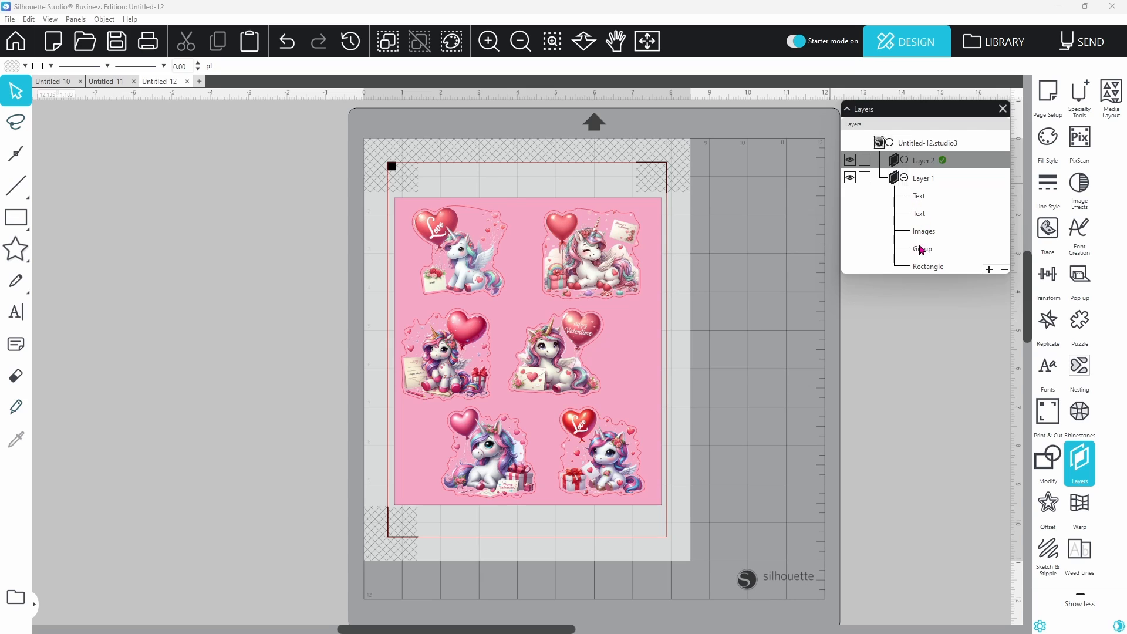
# Step: Try the pink rectangle in Layer 2, placing it back at the end of Layer 1
pyautogui.click(927, 267)
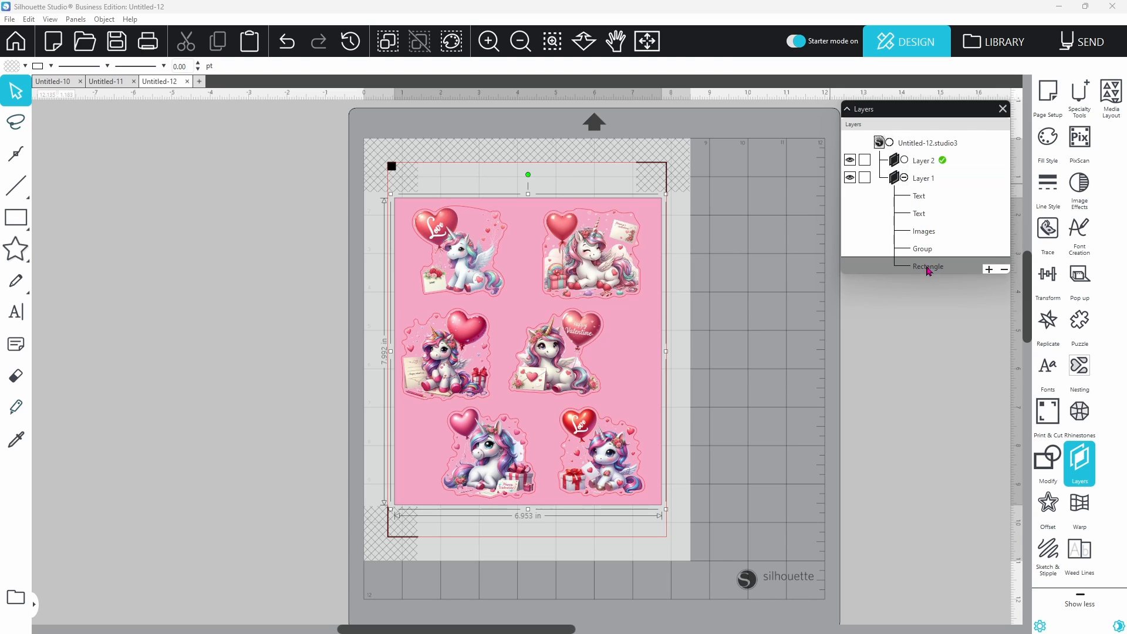
pyautogui.moveTo(921, 174); pyautogui.dragTo(921, 173)
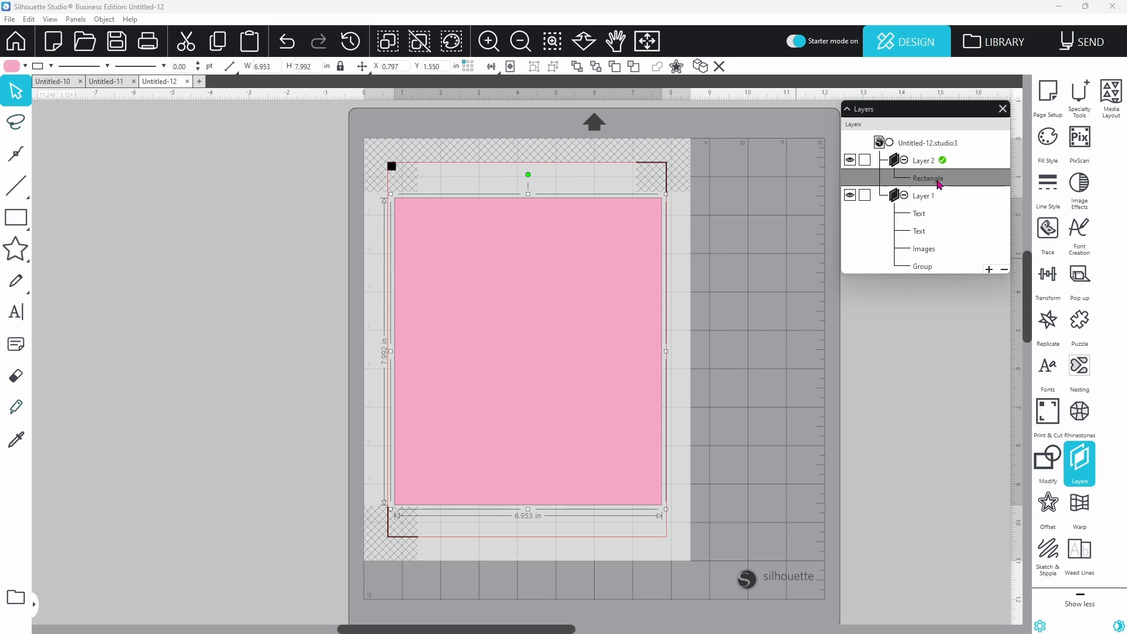
pyautogui.moveTo(940, 235); pyautogui.dragTo(937, 268)
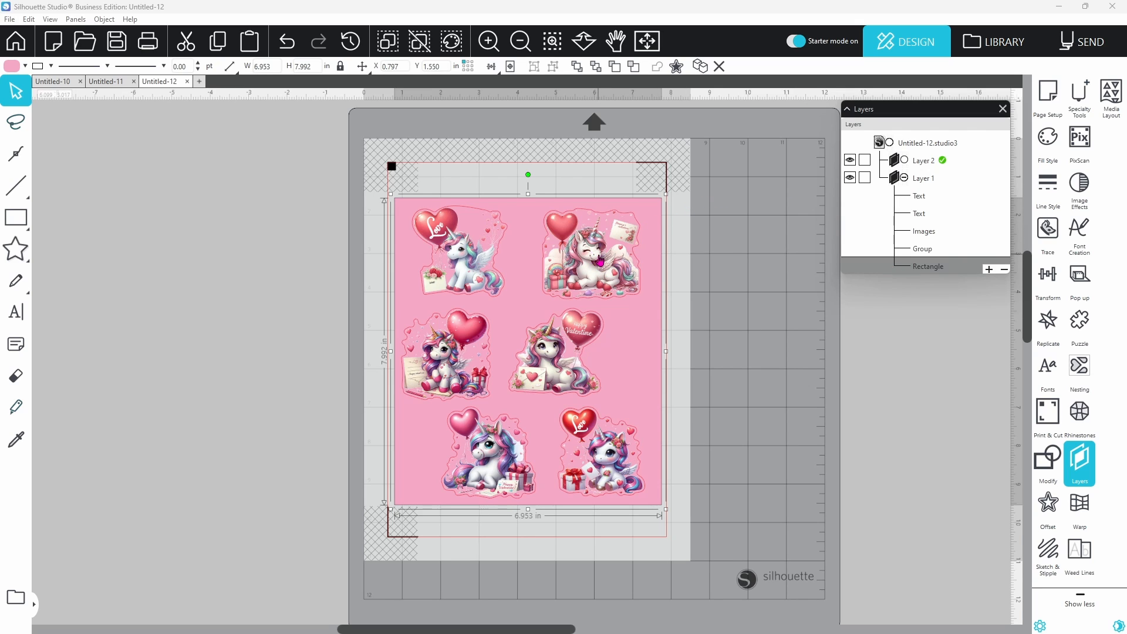
# Step: Identify which Layer 1 entries hold the unicorn pictures and the text, and move the Images entry into Layer 2
pyautogui.click(600, 261)
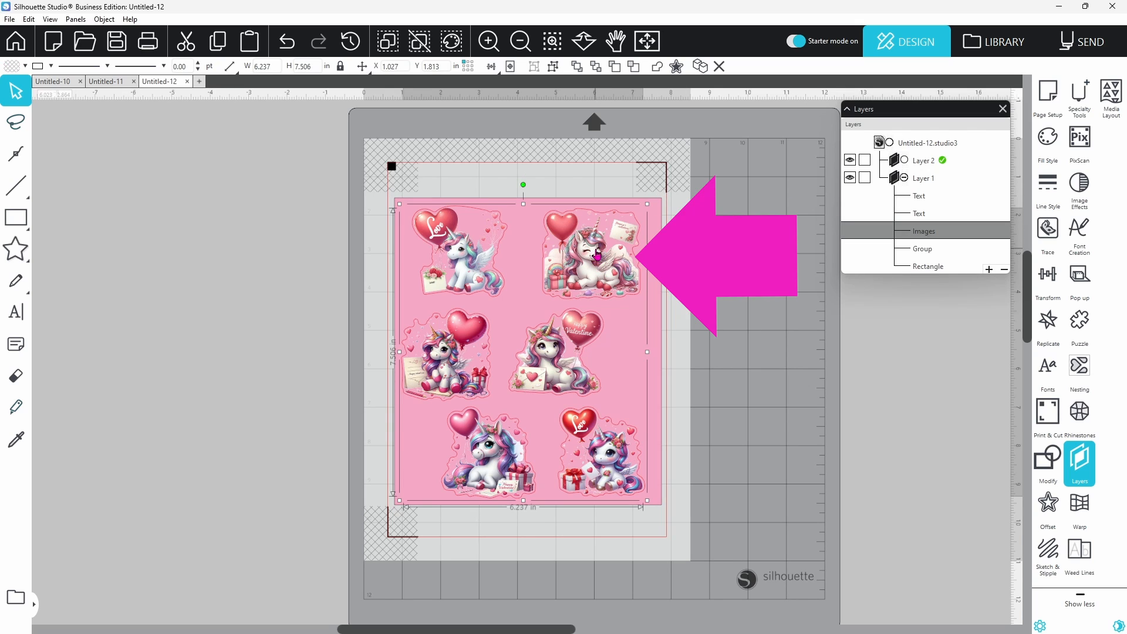
pyautogui.click(920, 215)
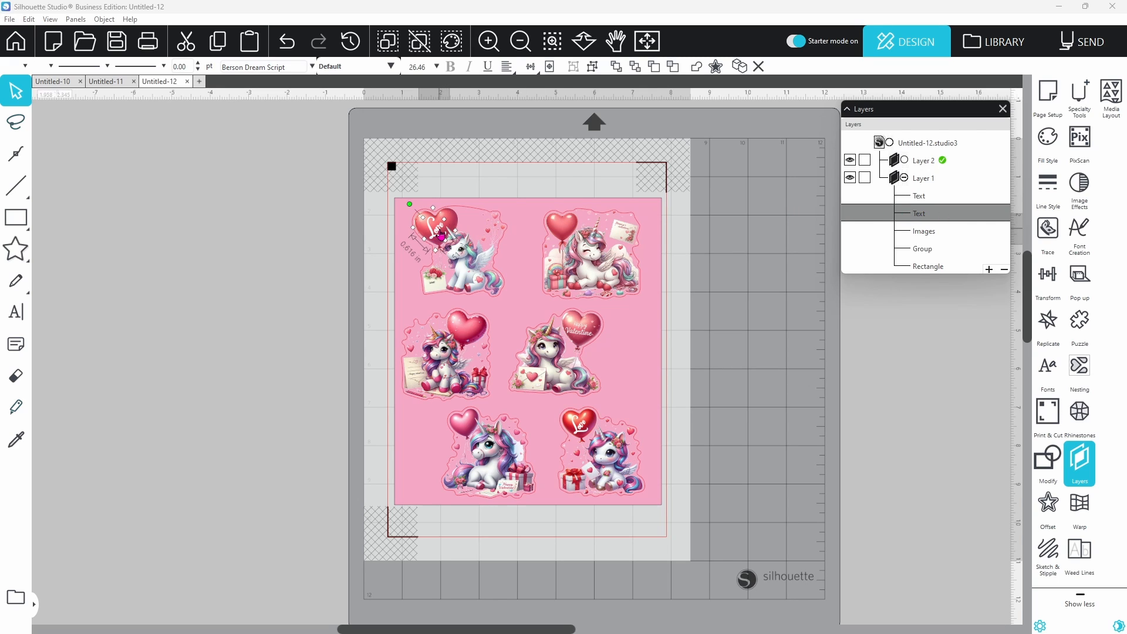
pyautogui.click(855, 326)
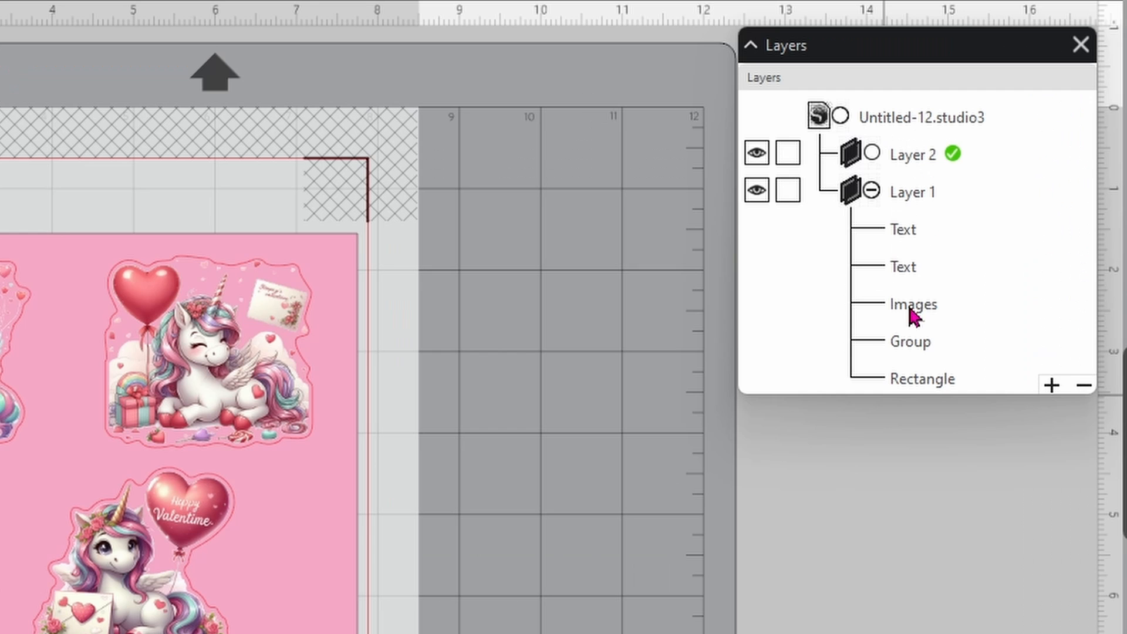
pyautogui.click(920, 235)
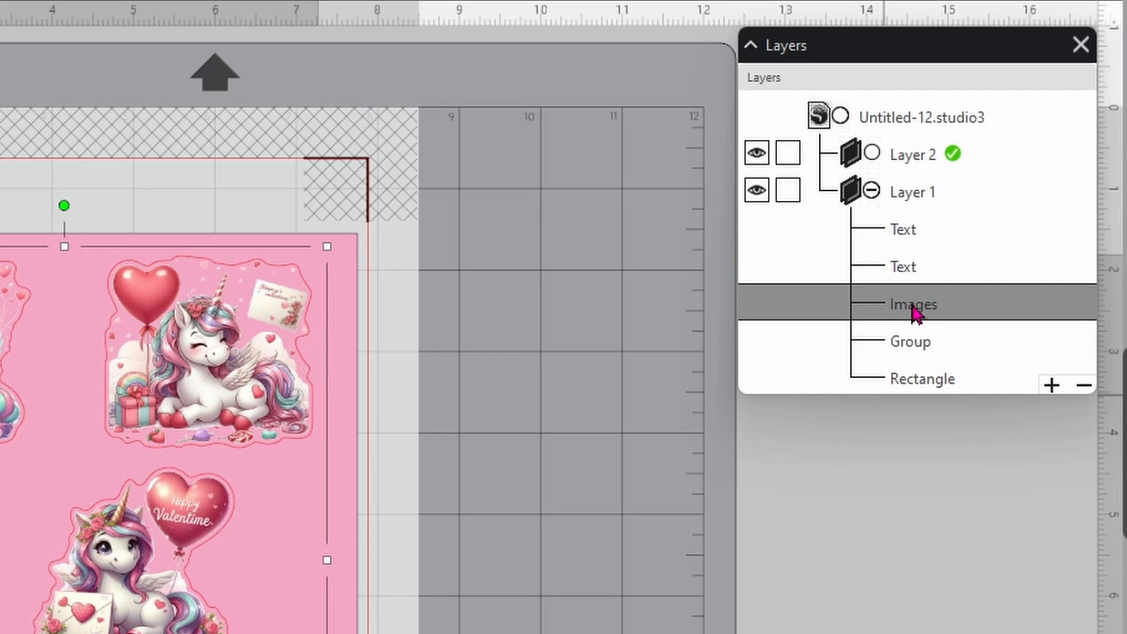
pyautogui.moveTo(912, 306); pyautogui.dragTo(893, 184)
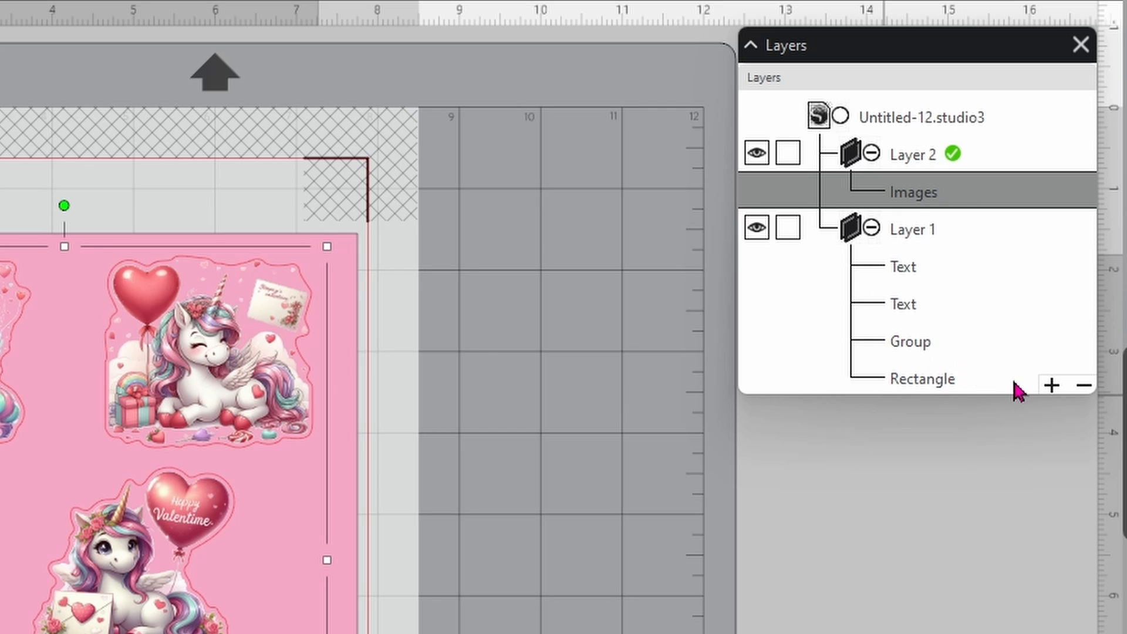
# Step: Add a third layer and group the two text objects in Layer 1
pyautogui.click(1052, 386)
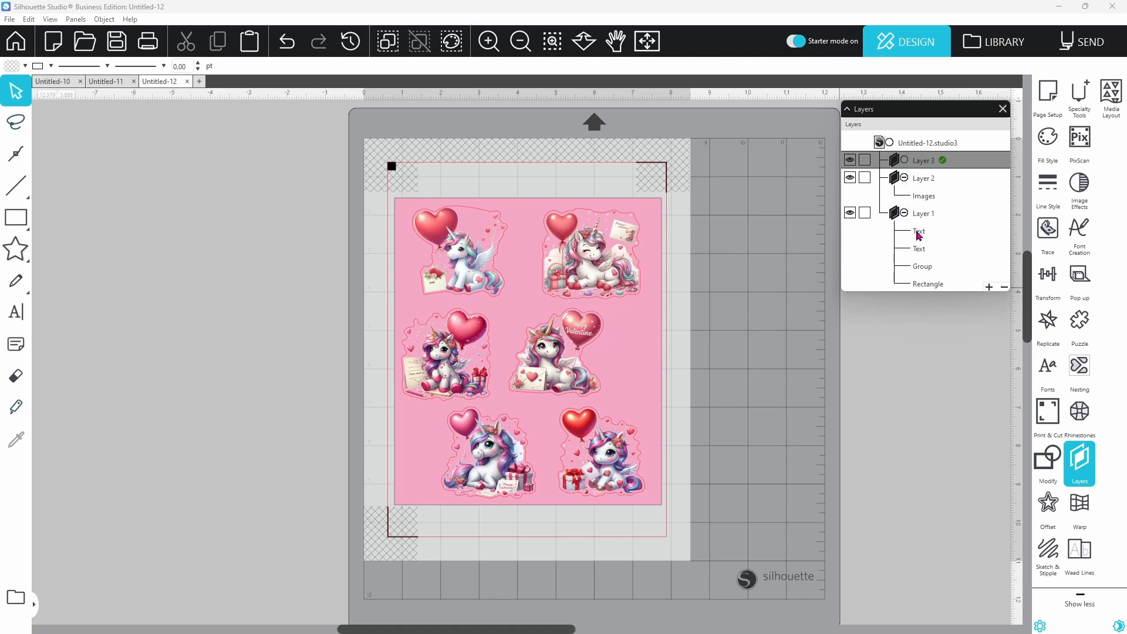
pyautogui.click(919, 235)
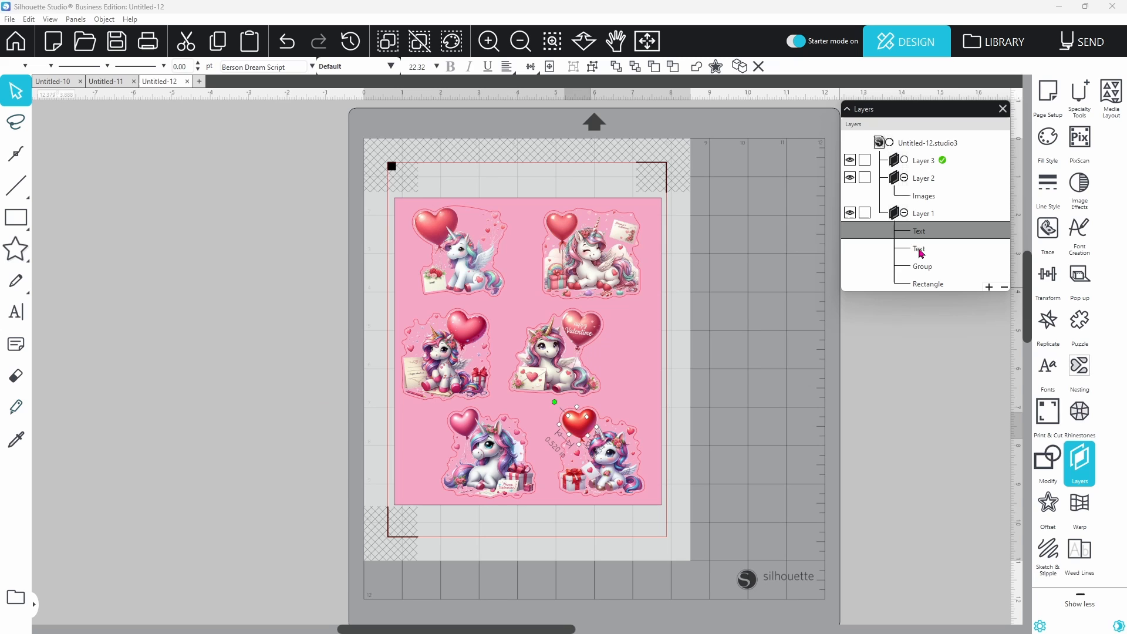
pyautogui.keyDown('shift'); pyautogui.click(920, 251); pyautogui.keyUp('shift')
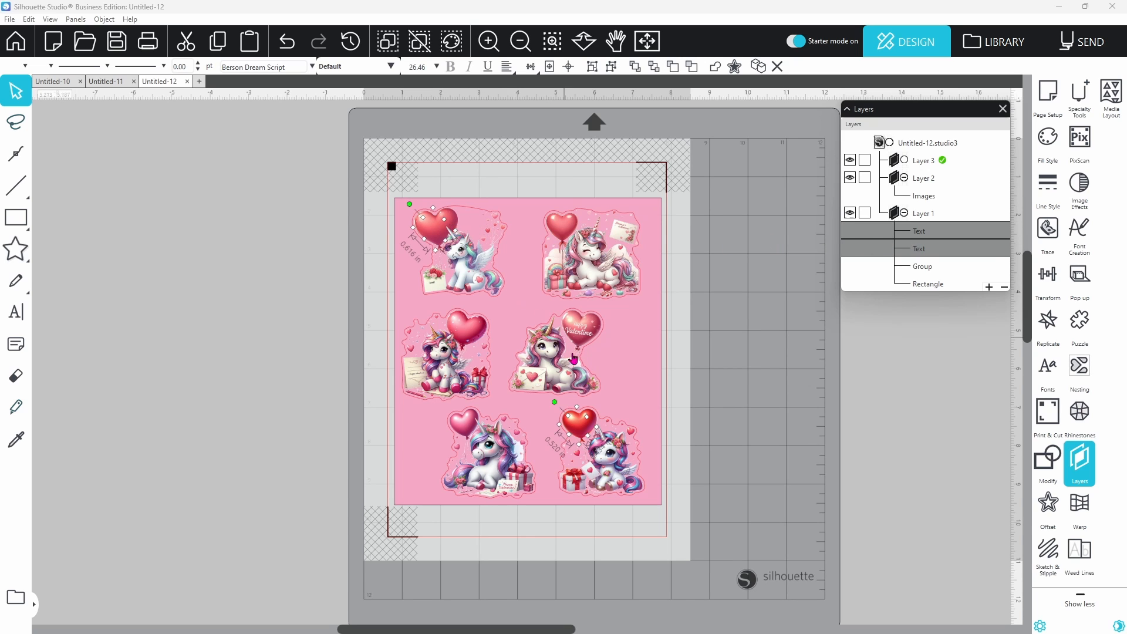
pyautogui.rightClick(434, 206)
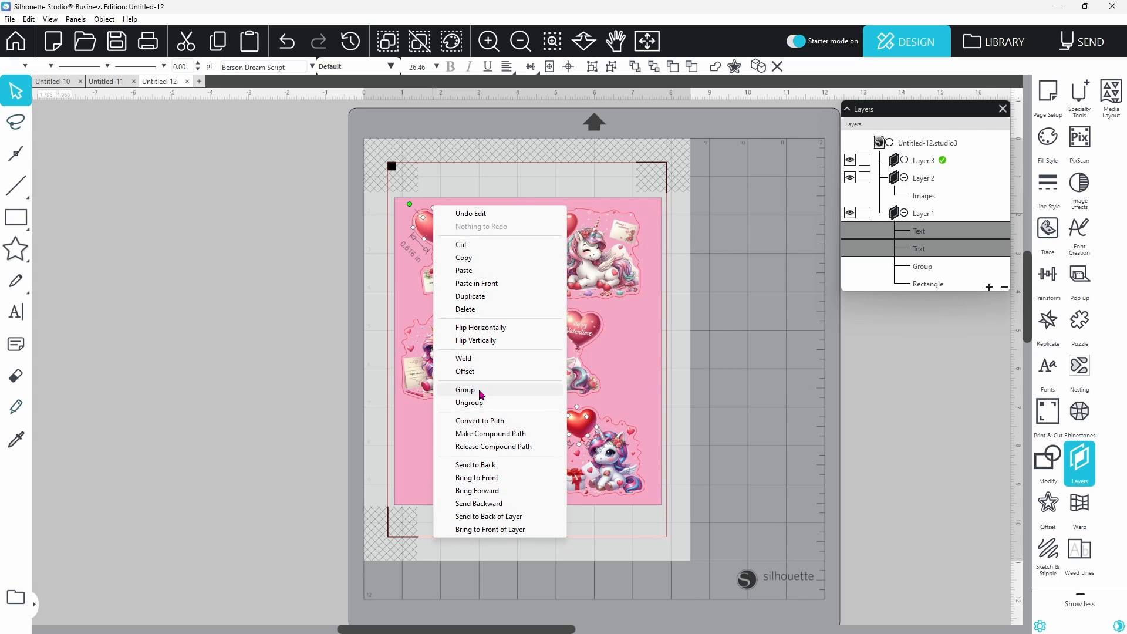
pyautogui.click(480, 389)
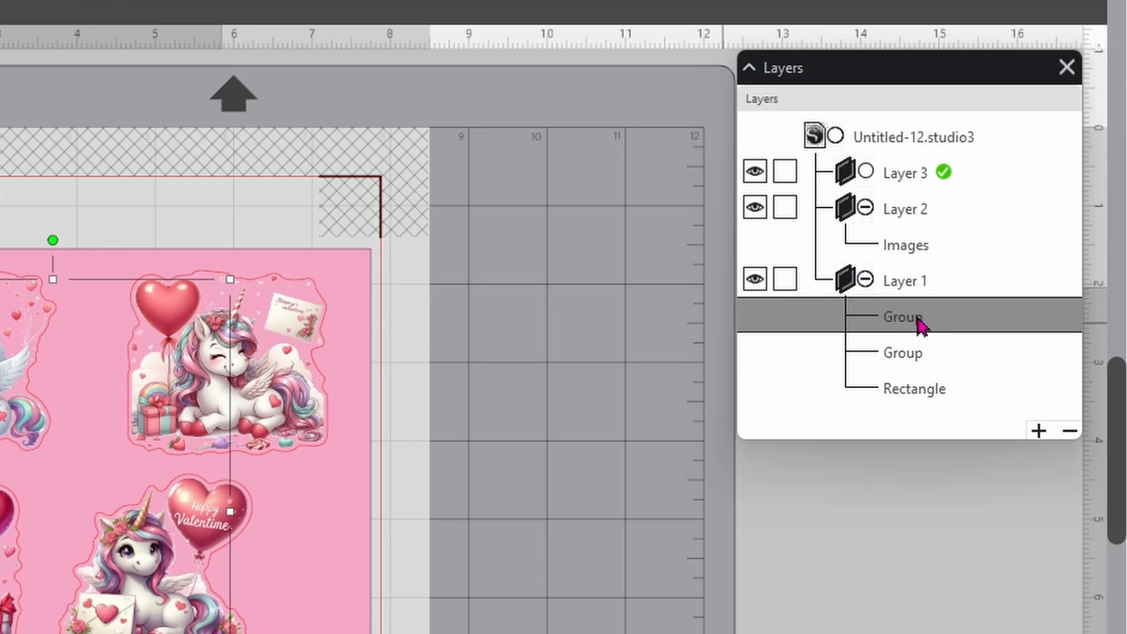
# Step: Rename the grouped text objects as text and move them into Layer 3
pyautogui.rightClick(921, 326)
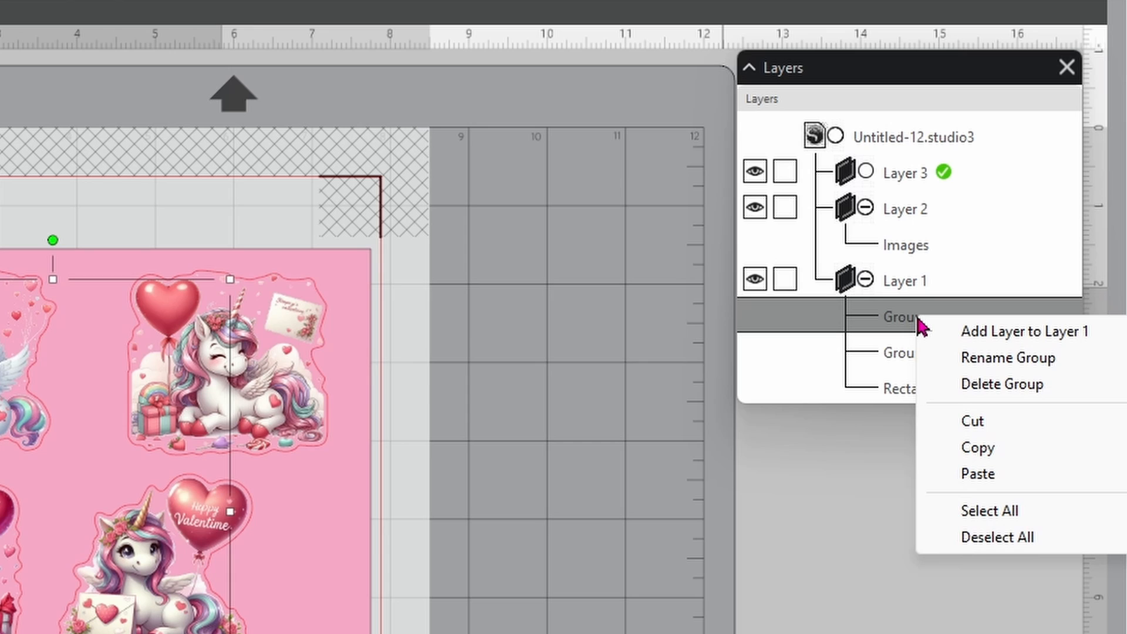
pyautogui.click(1024, 363)
pyautogui.write('t')
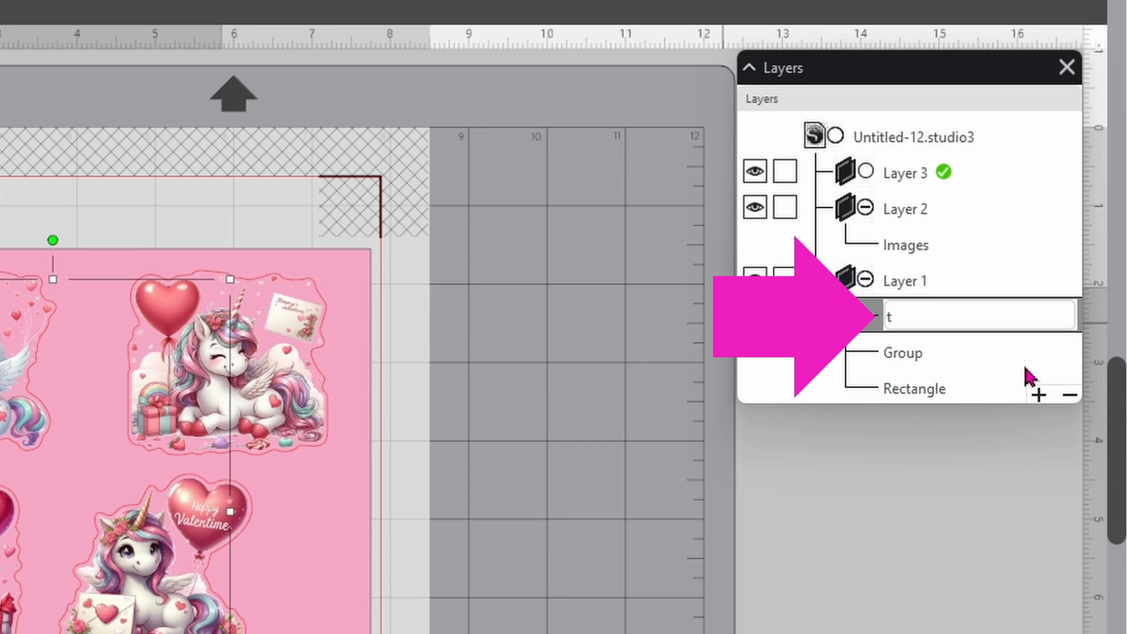
pyautogui.write('ext')
pyautogui.press('Return')
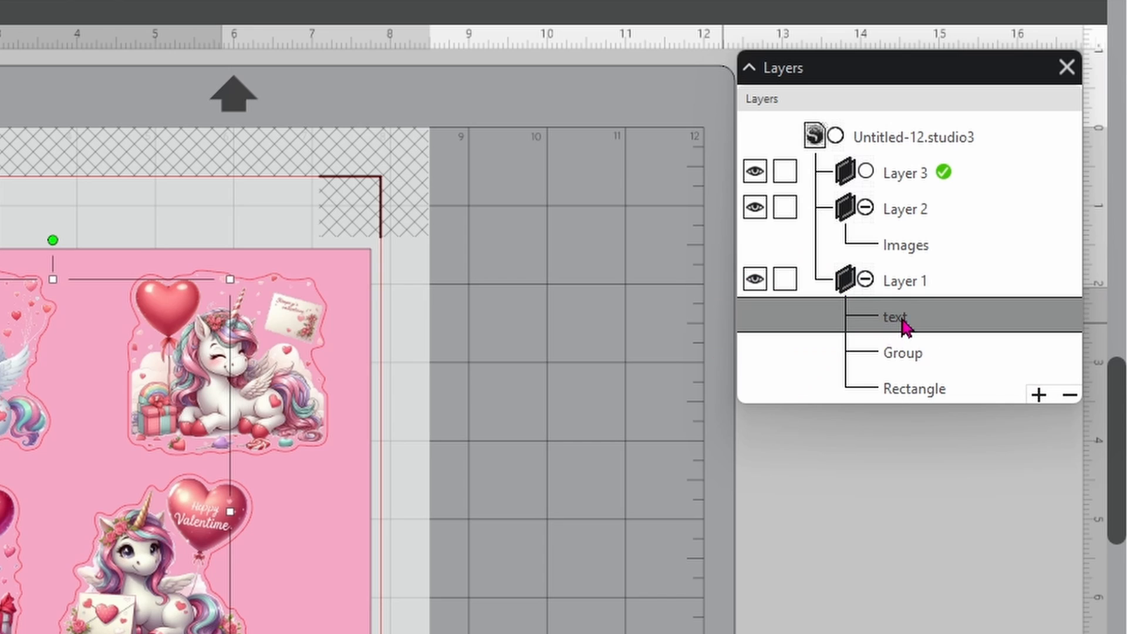
pyautogui.moveTo(902, 315); pyautogui.dragTo(896, 201)
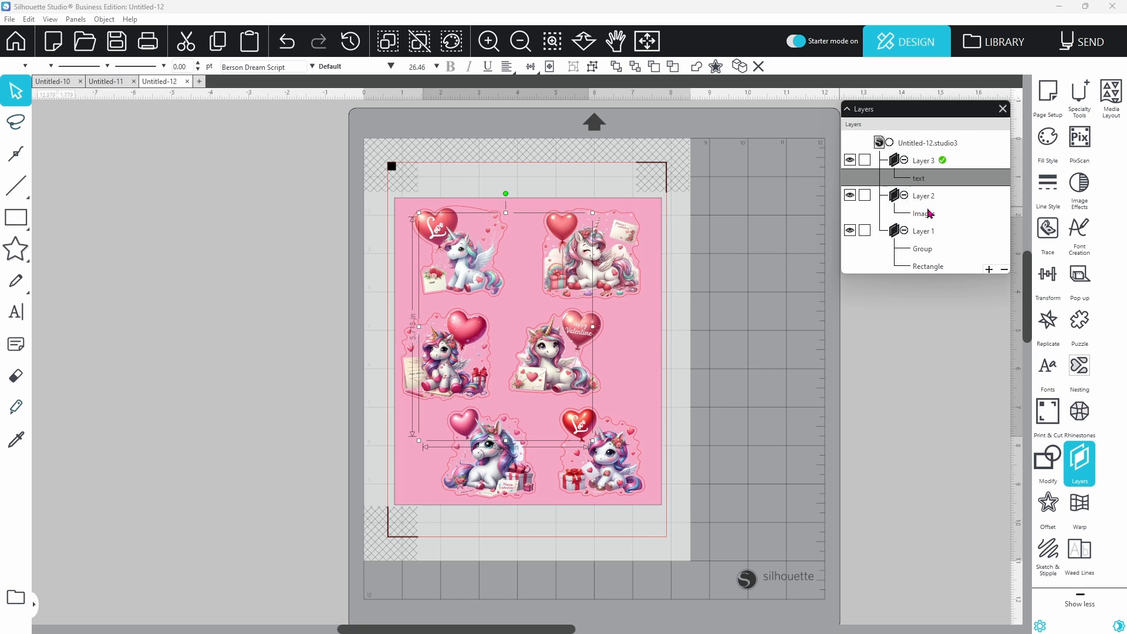
# Step: Rename the remaining group of cut outlines in Layer 1 as Offsets
pyautogui.click(928, 253)
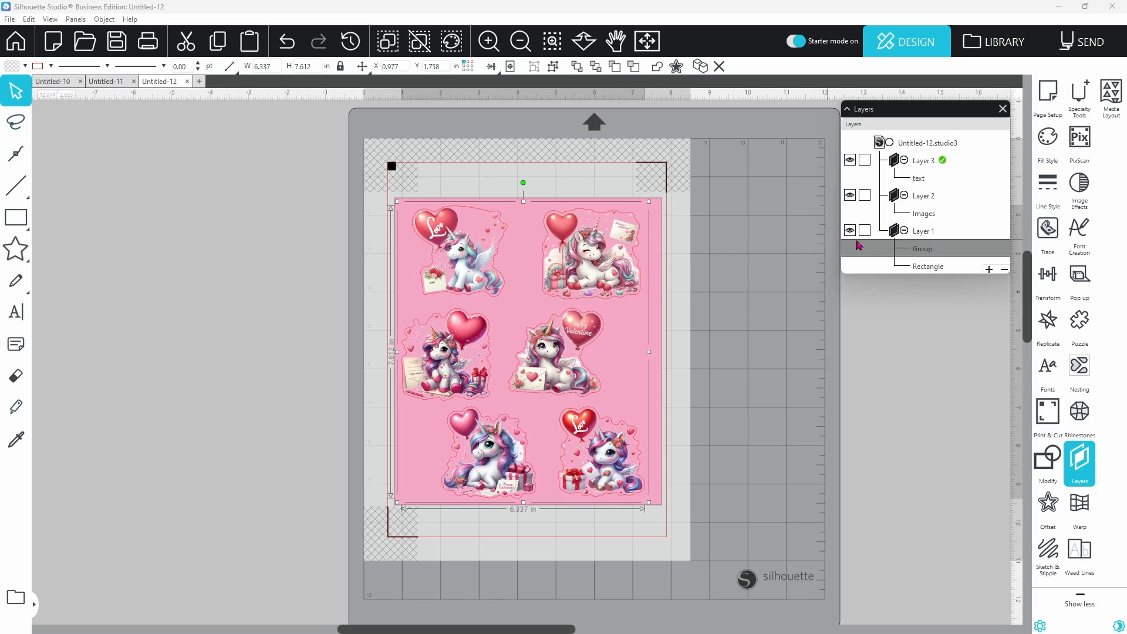
pyautogui.rightClick(931, 254)
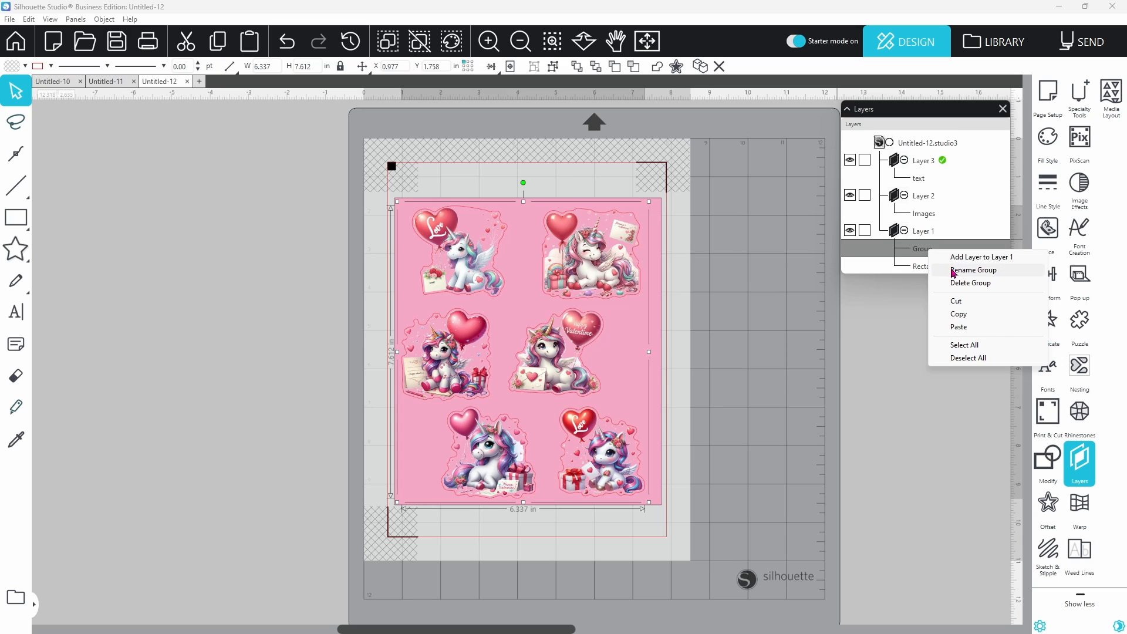
pyautogui.click(953, 271)
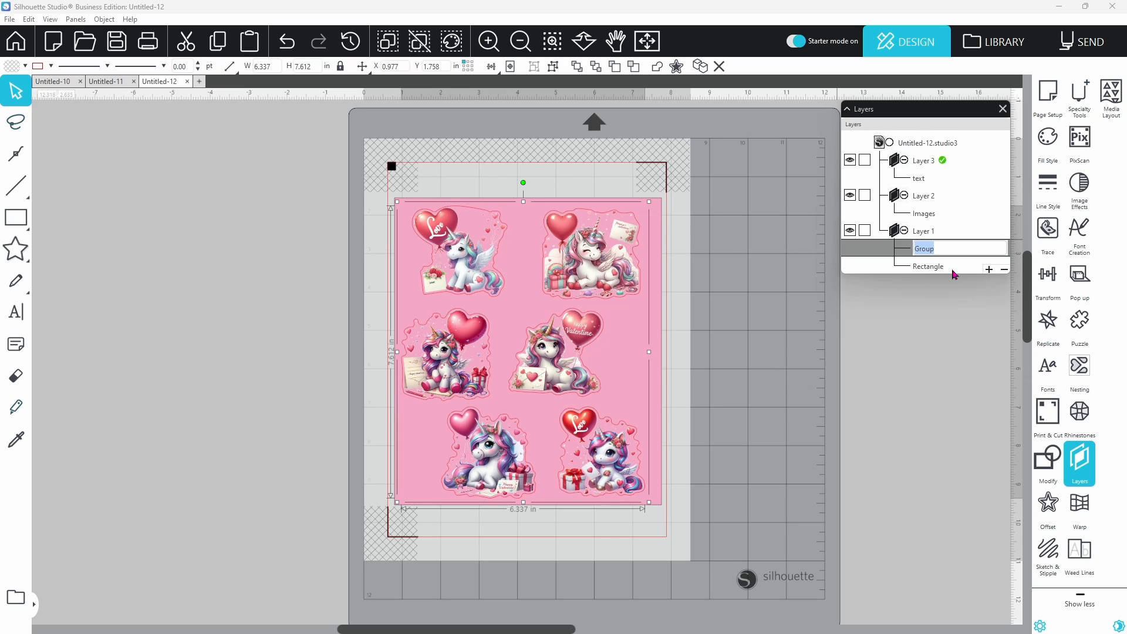
pyautogui.write('Offsets')
pyautogui.press('Return')
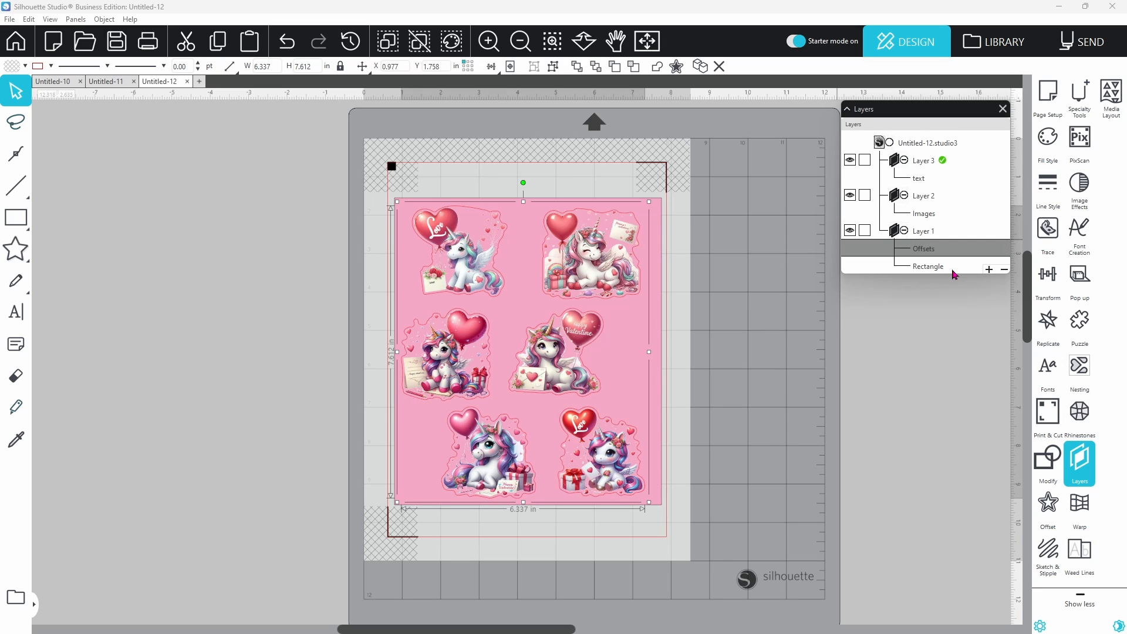
# Step: Add a fourth layer and move the Offsets group into it
pyautogui.click(989, 269)
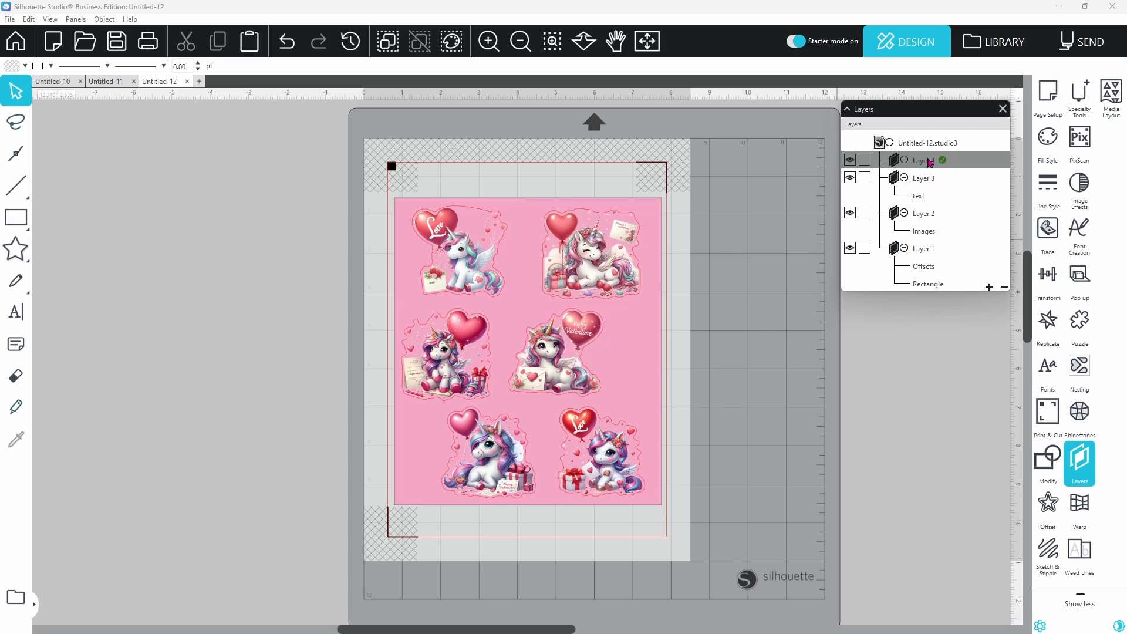
pyautogui.click(923, 267)
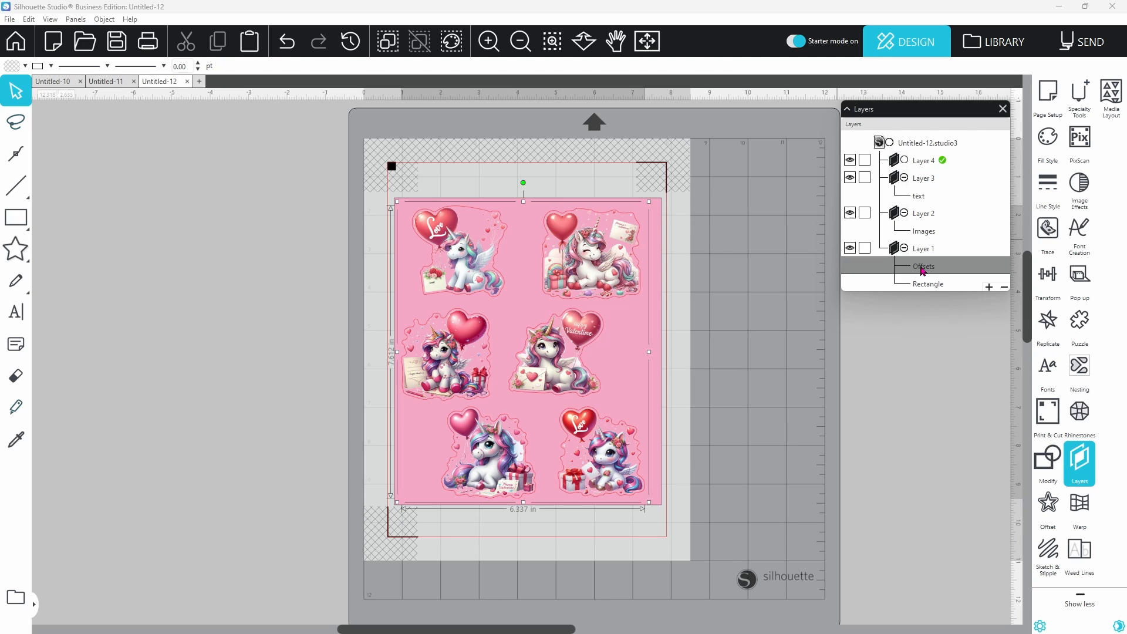
pyautogui.moveTo(917, 178); pyautogui.dragTo(927, 168)
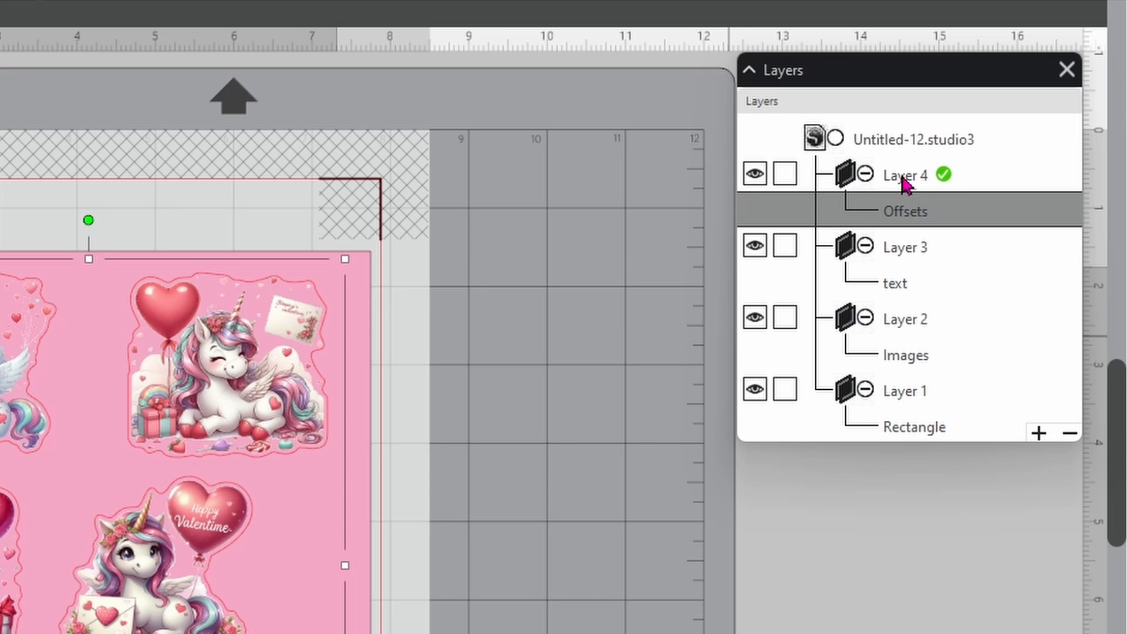
# Step: Try Layer 1 with the rectangle at the top of the layer order, returning it below Layer 2
pyautogui.rightClick(902, 182)
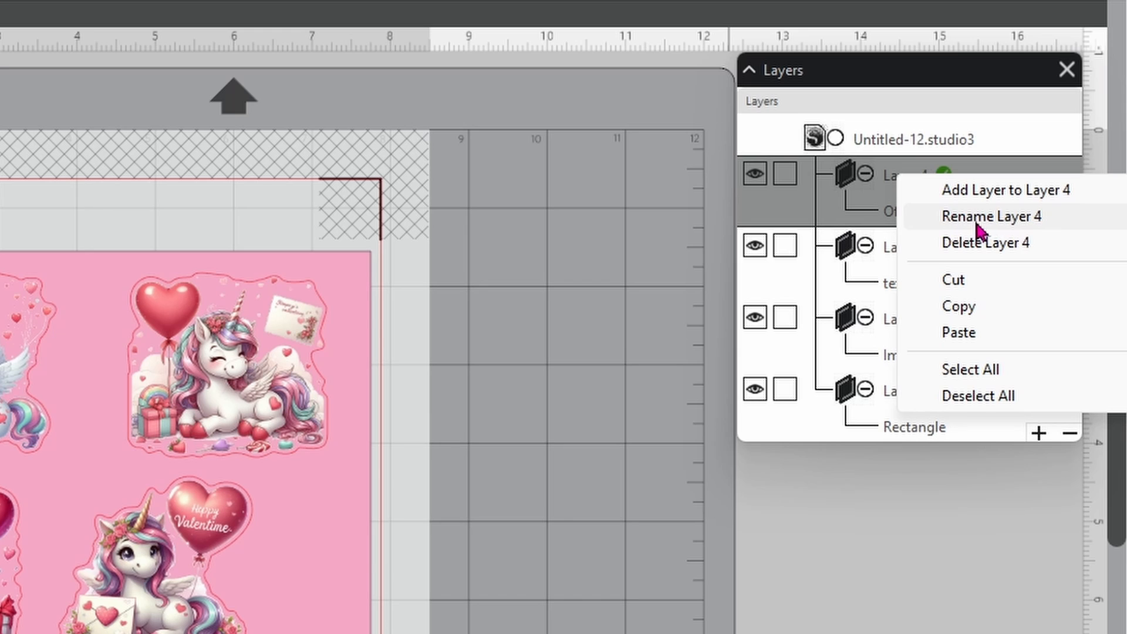
pyautogui.click(845, 176)
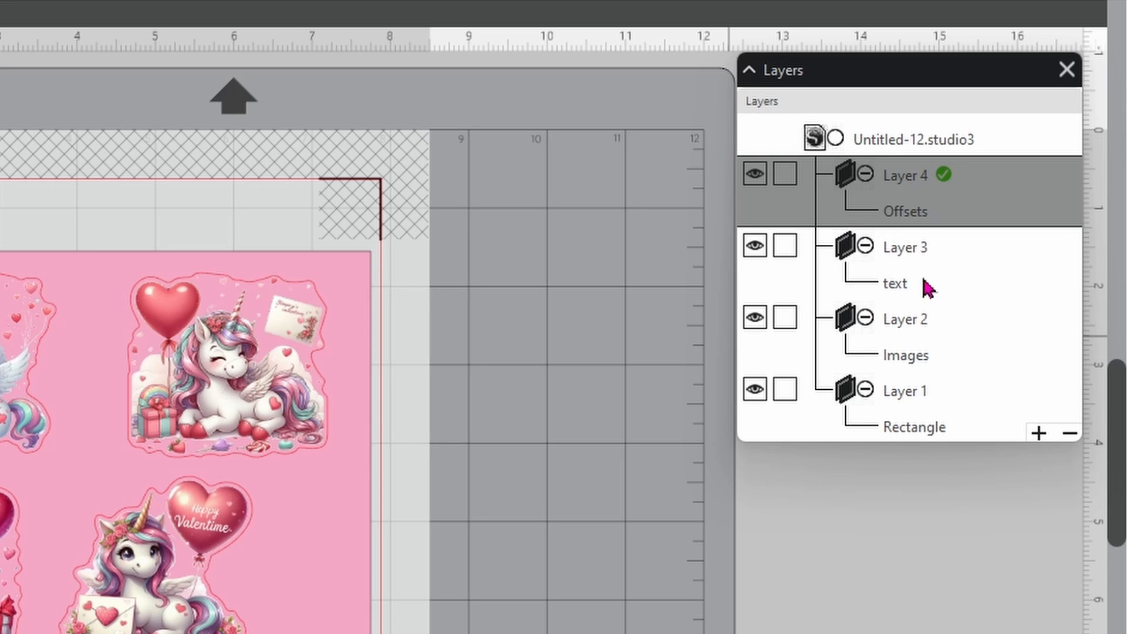
pyautogui.moveTo(897, 403); pyautogui.dragTo(893, 163)
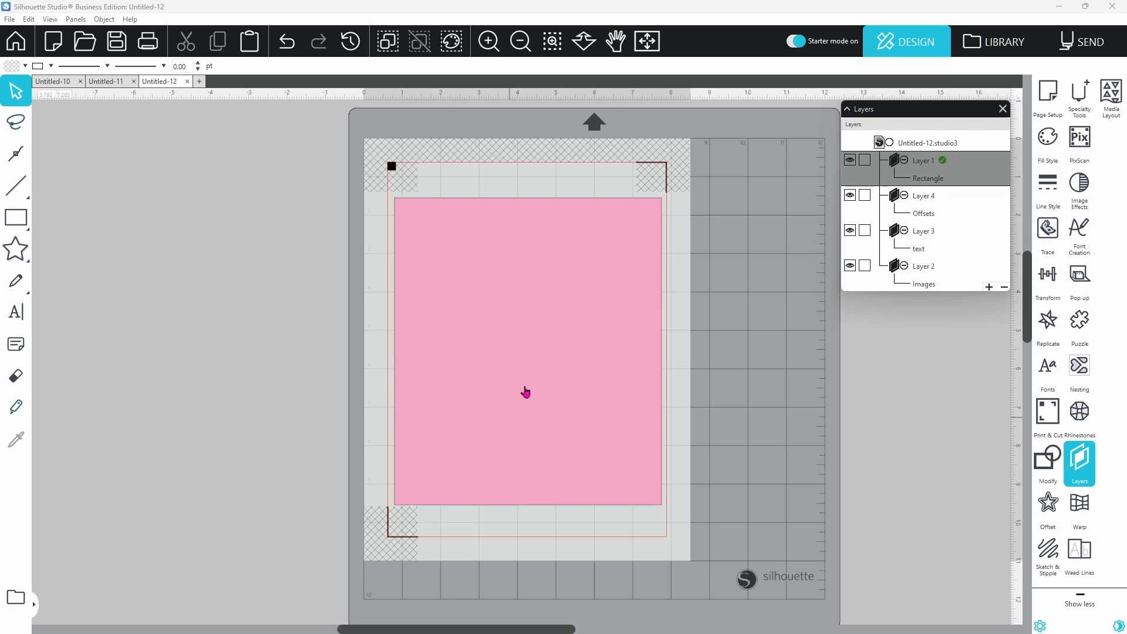
pyautogui.moveTo(916, 181); pyautogui.dragTo(884, 296)
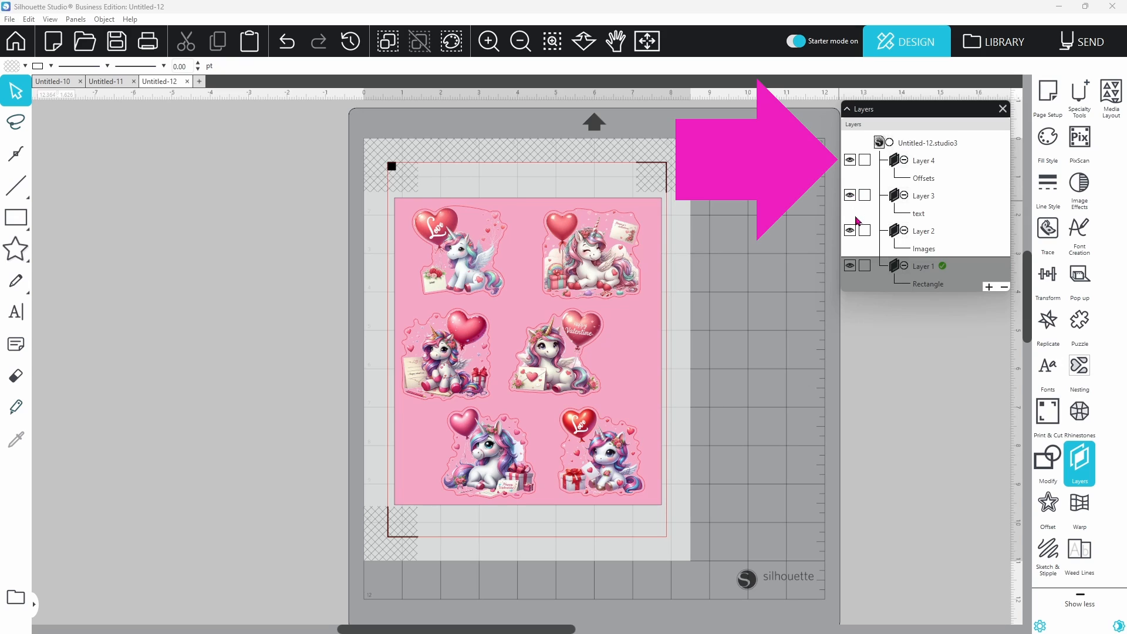
# Step: Hide and show Layers 4, 3, 2 and 1 one at a time to check what each contains
pyautogui.click(852, 162)
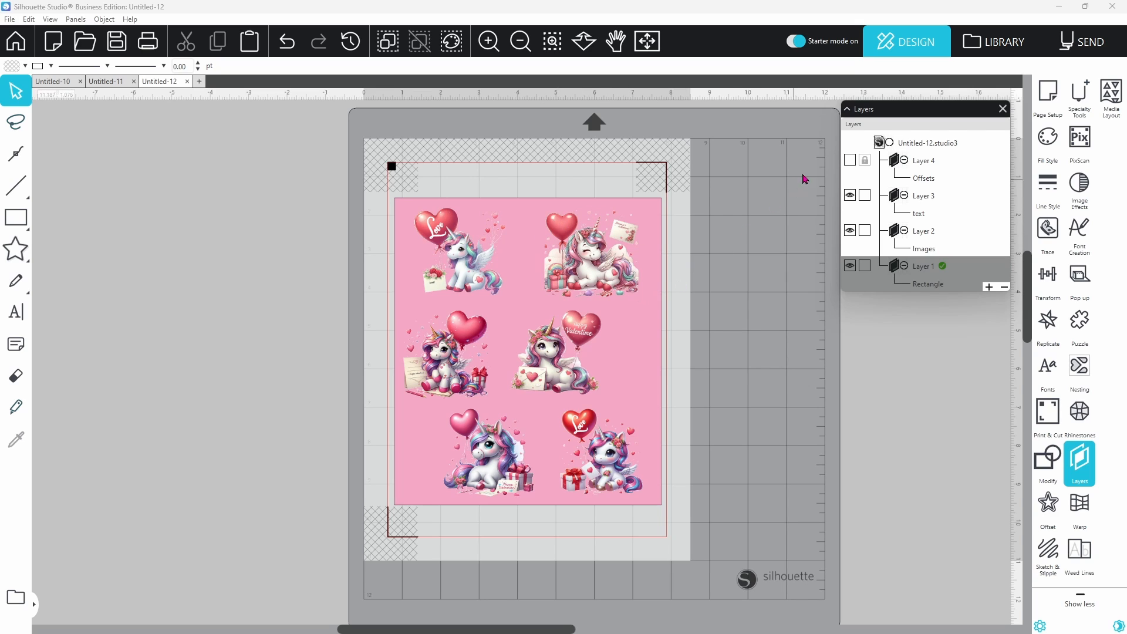
pyautogui.click(851, 161)
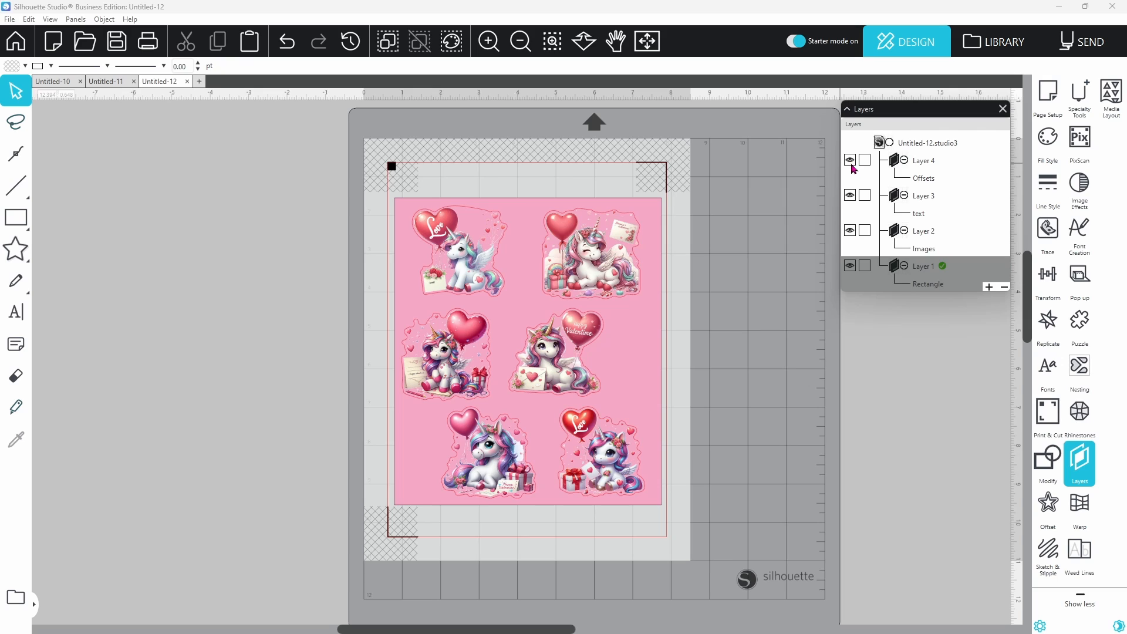
pyautogui.click(851, 196)
pyautogui.click(849, 197)
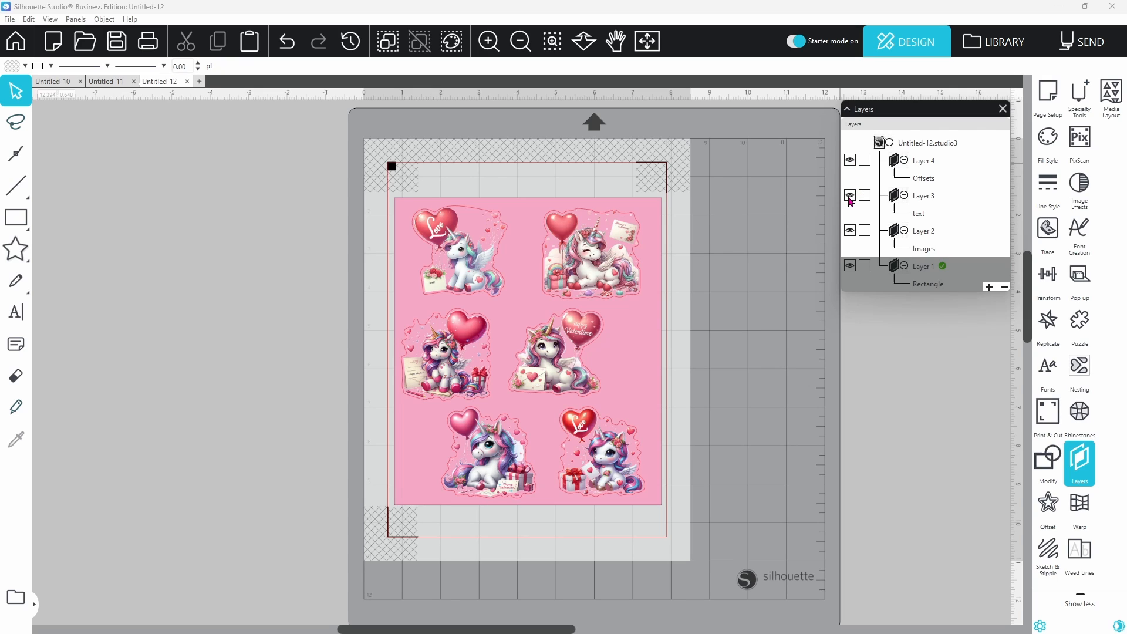
pyautogui.click(851, 231)
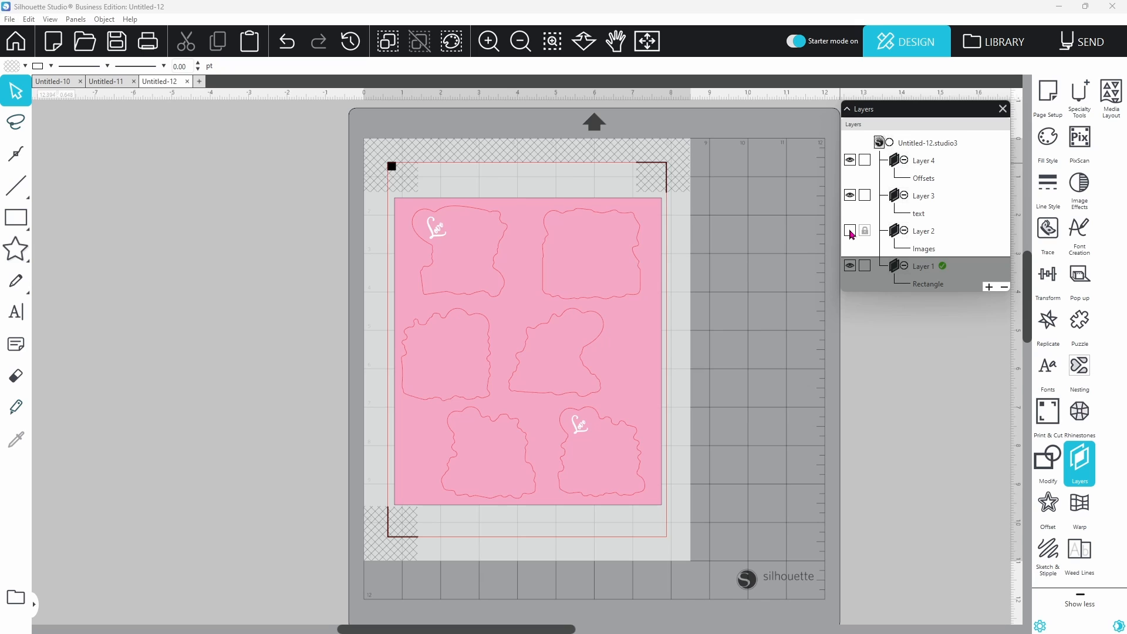
pyautogui.click(851, 231)
pyautogui.click(850, 267)
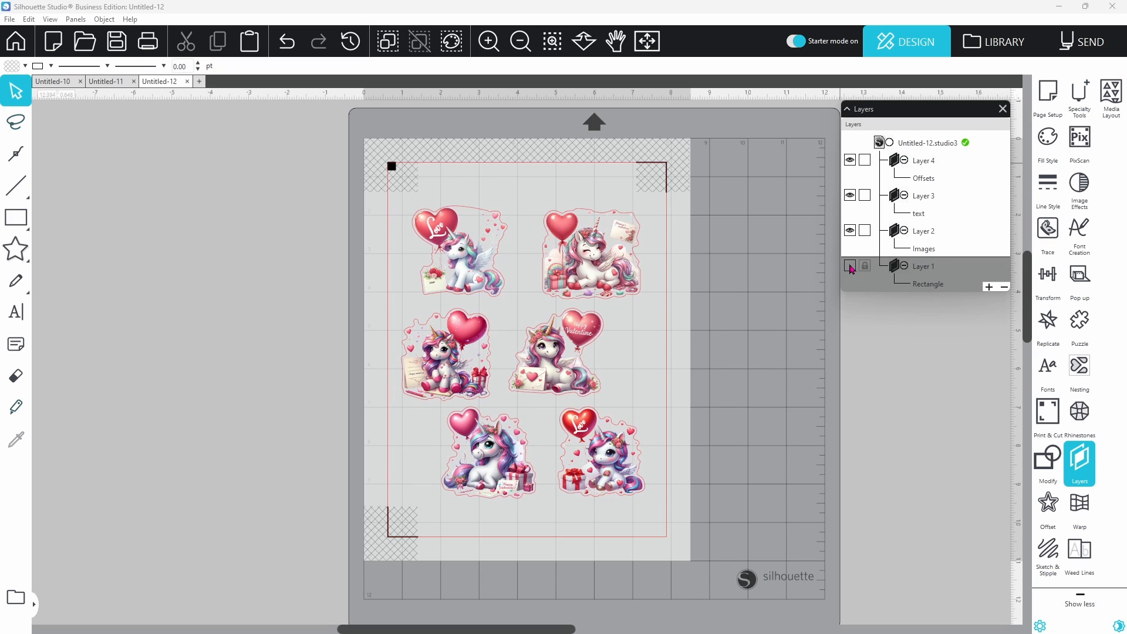
pyautogui.click(850, 267)
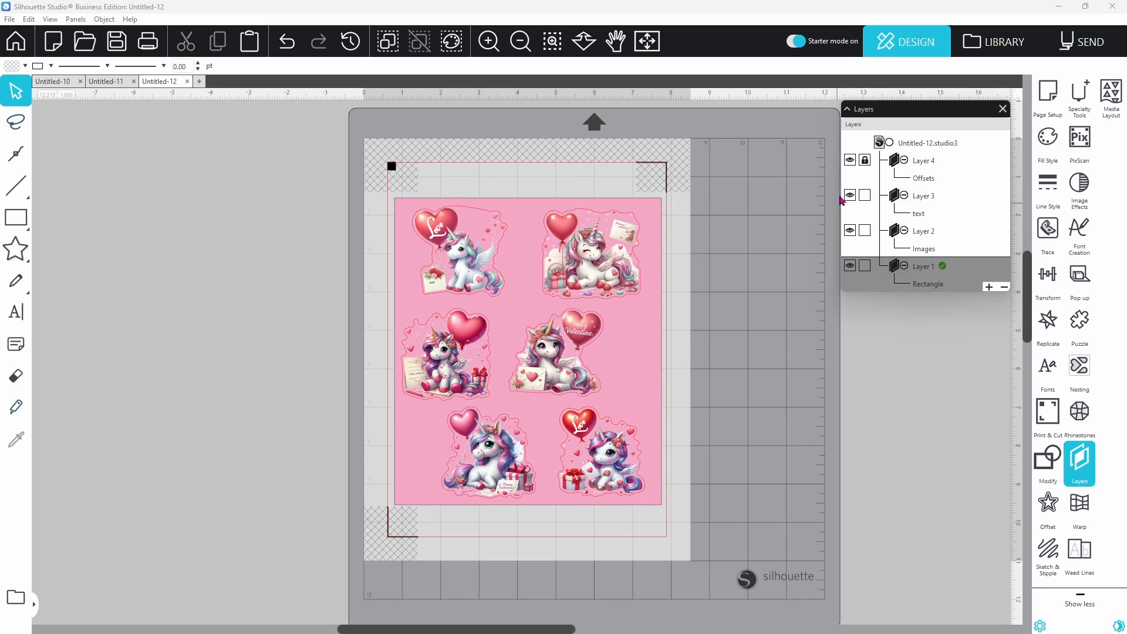
# Step: With Layer 4 locked, move the background rectangle and the Images group down from their original places
pyautogui.moveTo(638, 240); pyautogui.dragTo(657, 269)
pyautogui.click(633, 218)
pyautogui.moveTo(634, 218); pyautogui.dragTo(636, 262)
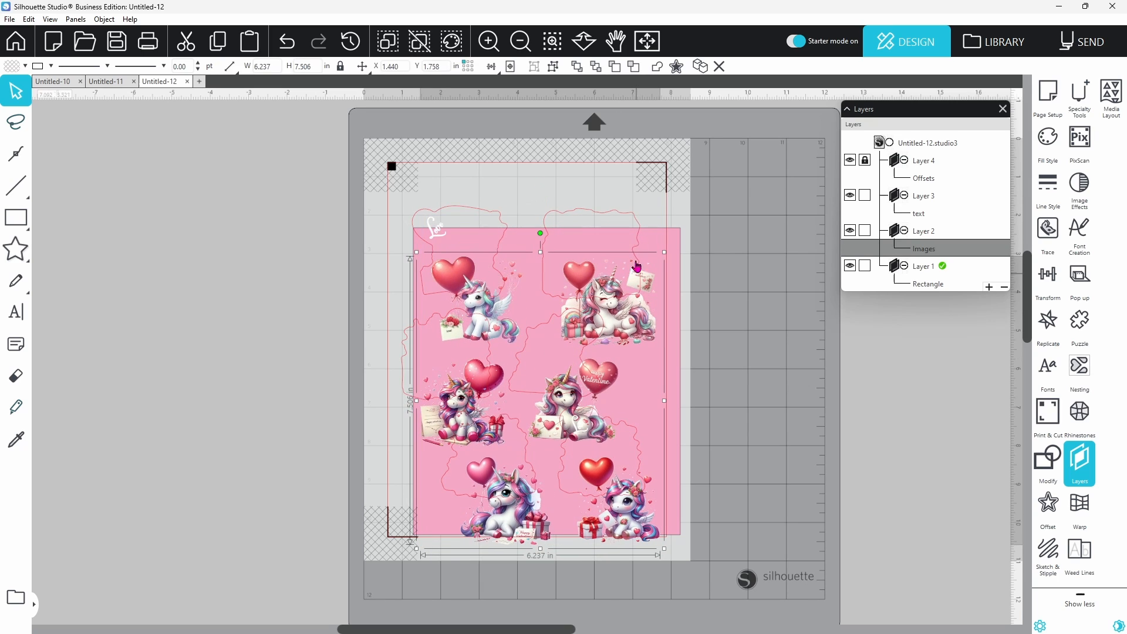
pyautogui.click(635, 218)
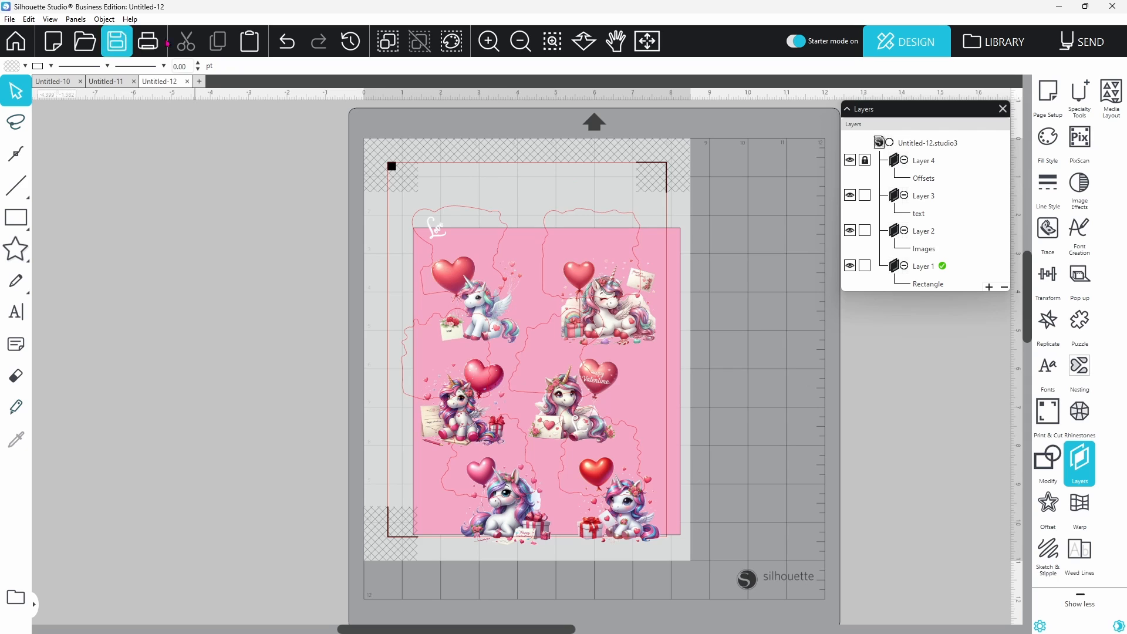
# Step: Undo the moves of the rectangle and Images group and the locking of Layer 4
pyautogui.click(288, 41)
pyautogui.click(291, 41)
pyautogui.click(291, 41)
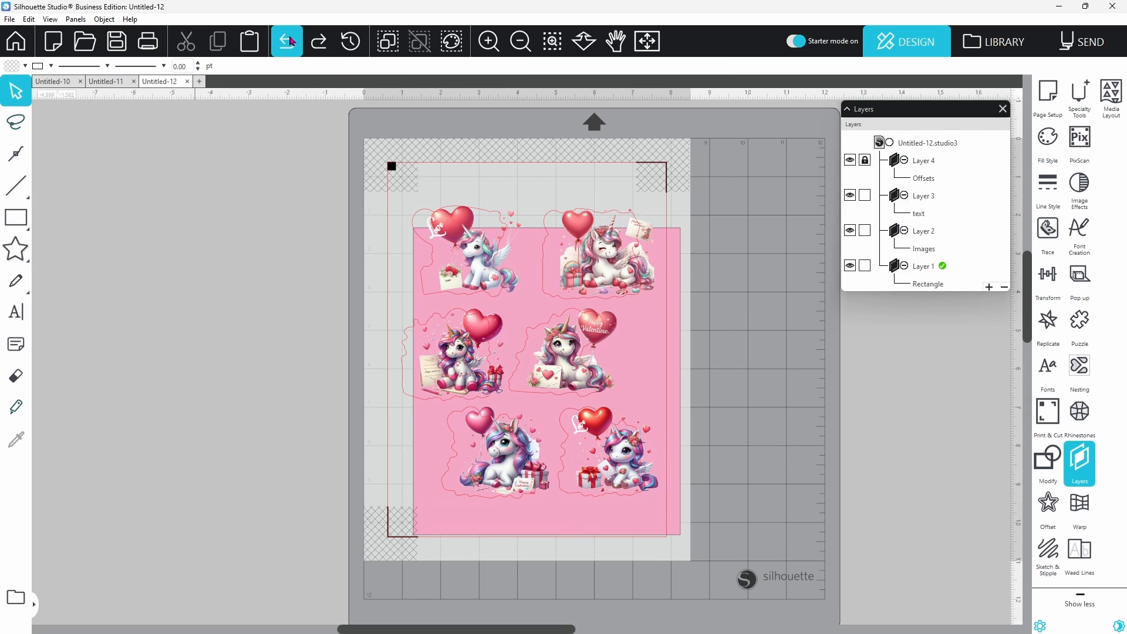
pyautogui.click(291, 41)
pyautogui.click(291, 42)
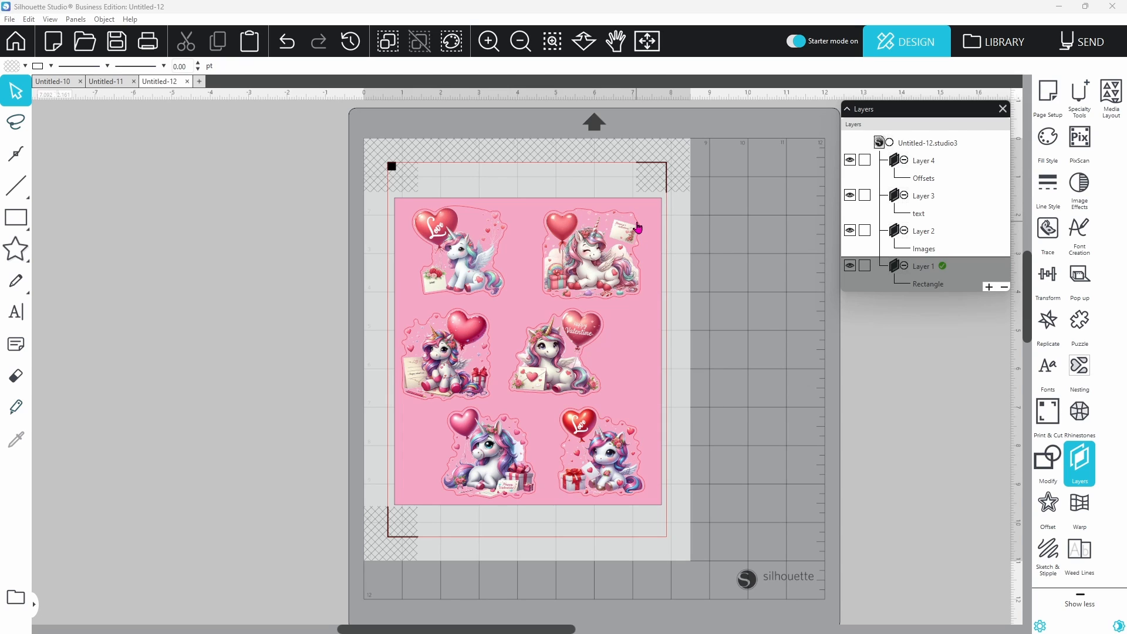
# Step: Lock Layers 1, 2 and 3 and move the Offsets group off the mat, to its left
pyautogui.click(865, 196)
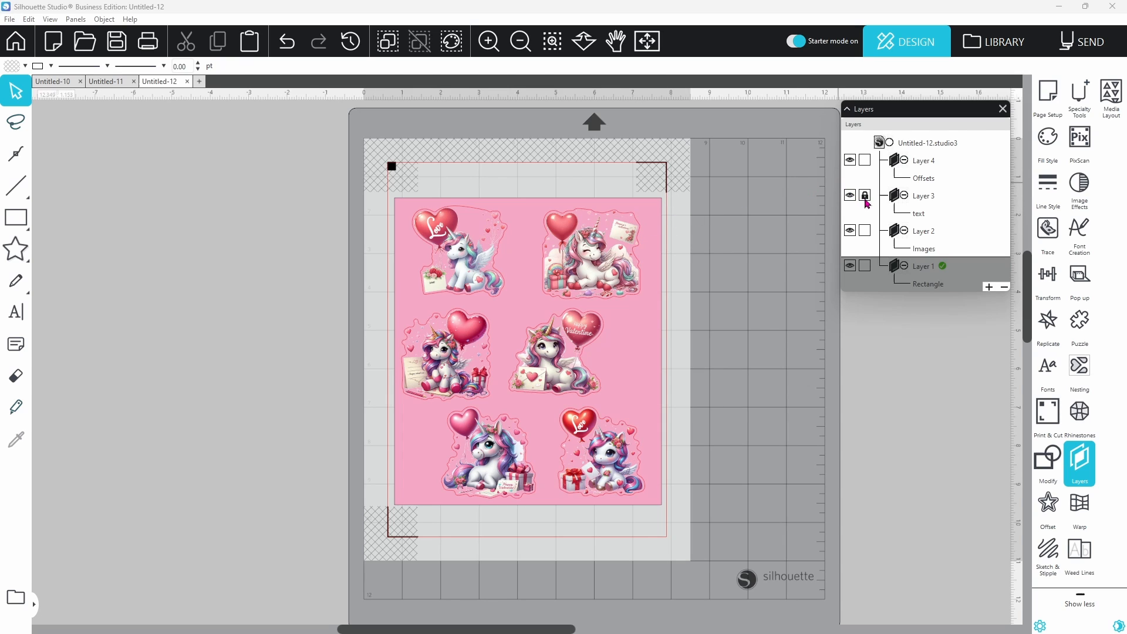
pyautogui.click(865, 231)
pyautogui.moveTo(603, 216); pyautogui.dragTo(254, 206)
pyautogui.click(252, 209)
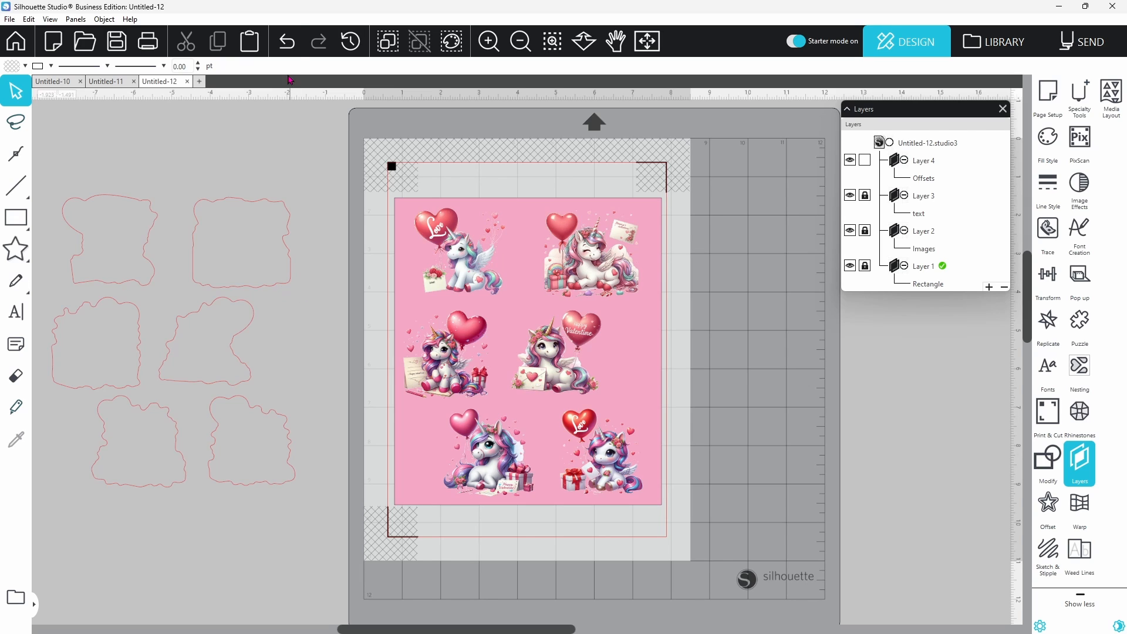
# Step: Undo the Offsets move and unlock Layers 1, 2 and 3
pyautogui.click(286, 42)
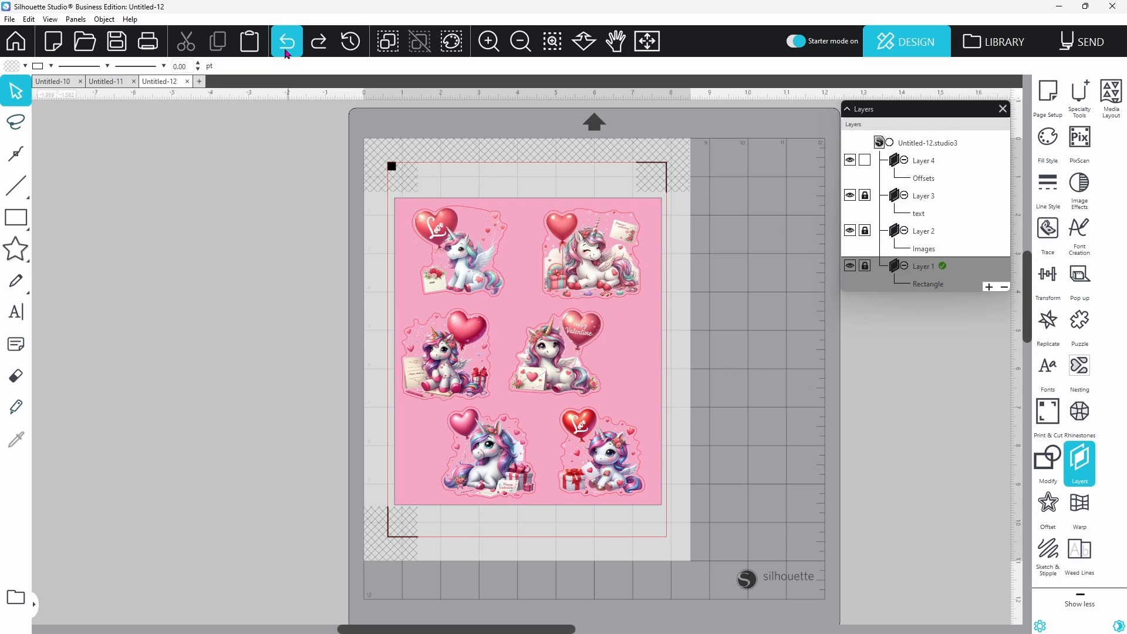
pyautogui.click(864, 195)
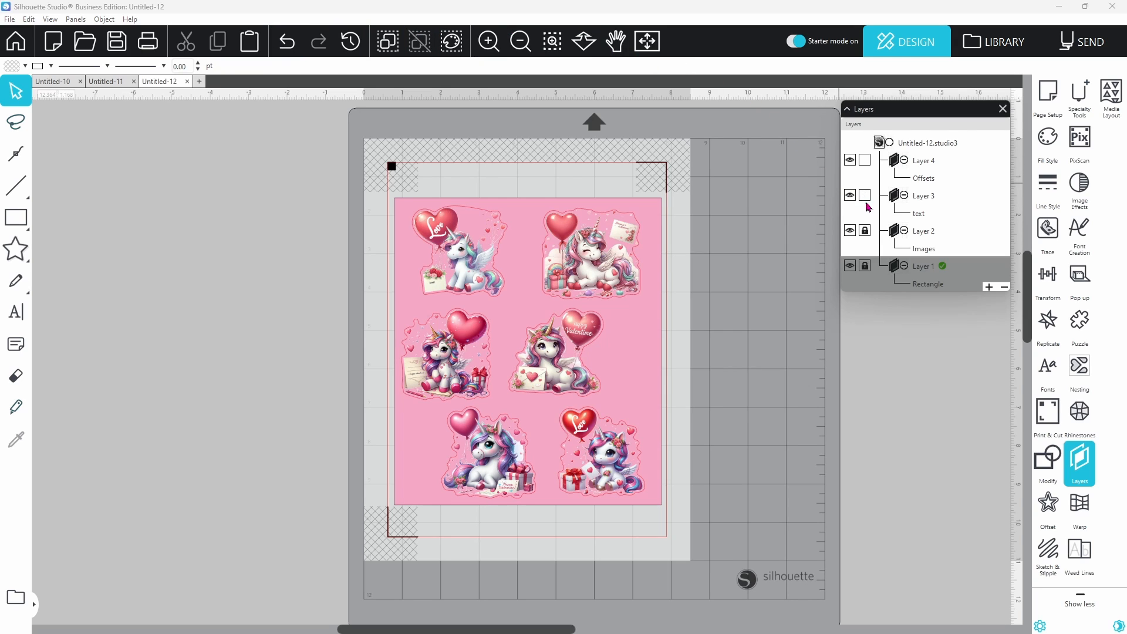
pyautogui.click(865, 230)
pyautogui.click(864, 266)
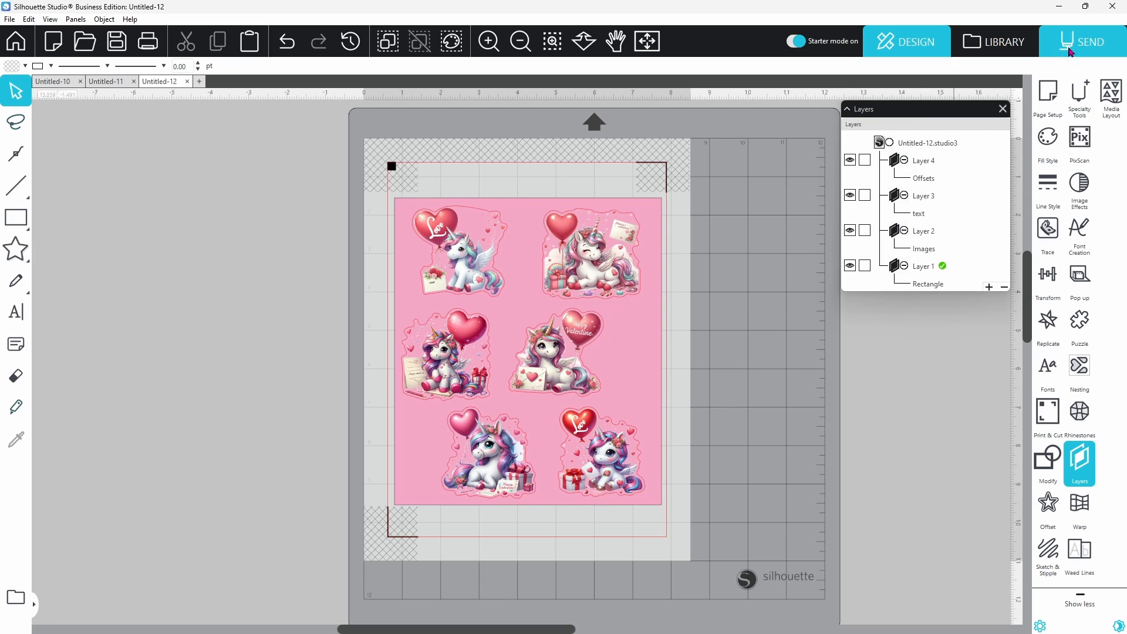
# Step: Set the send setup to cut by layer and turn off cutting for Layers 2 and 3
pyautogui.click(1095, 47)
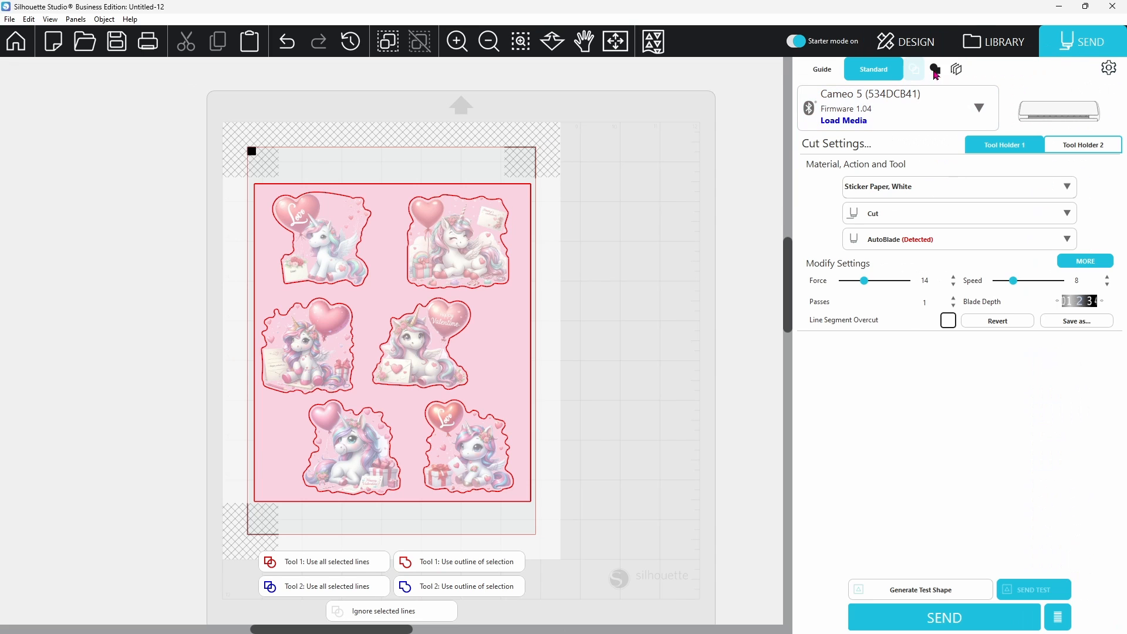
pyautogui.click(958, 69)
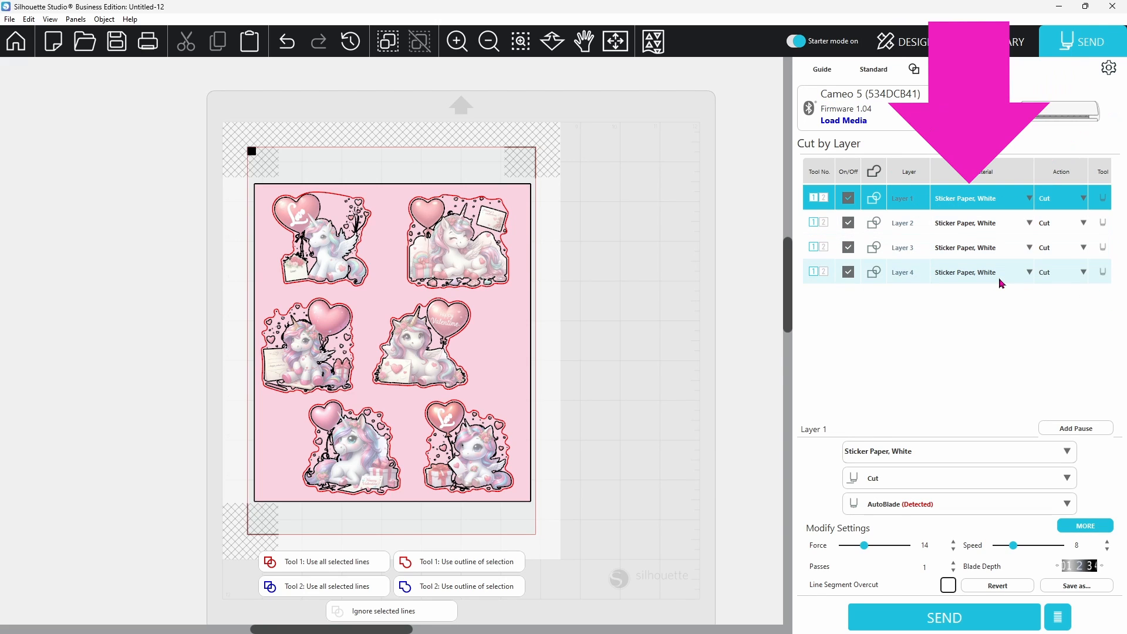
pyautogui.click(445, 255)
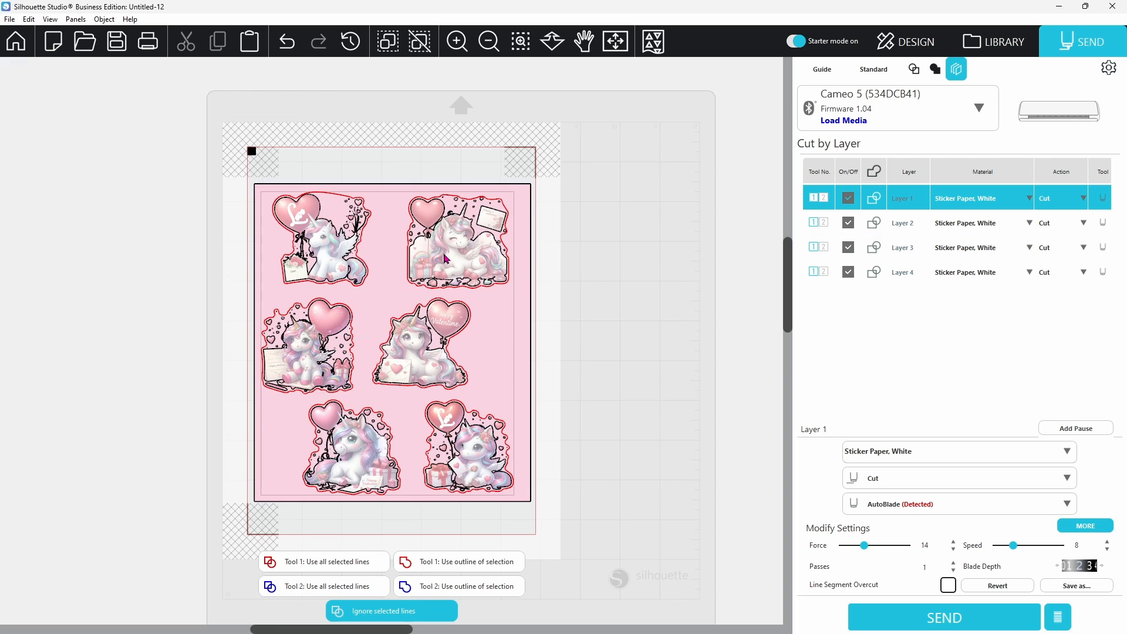
pyautogui.click(849, 223)
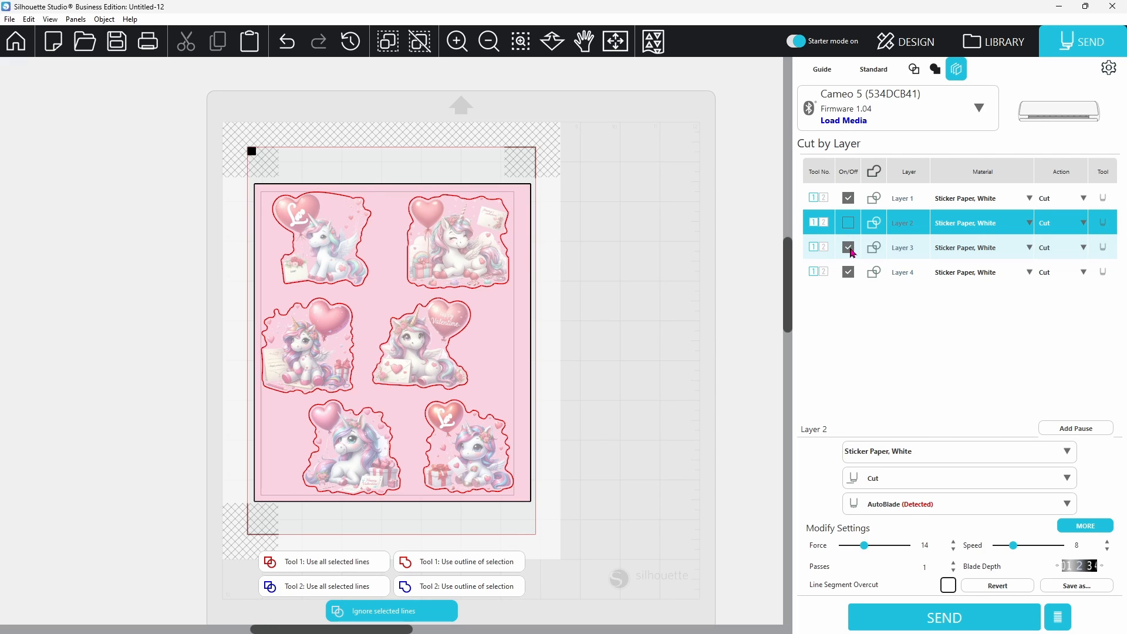
pyautogui.click(849, 248)
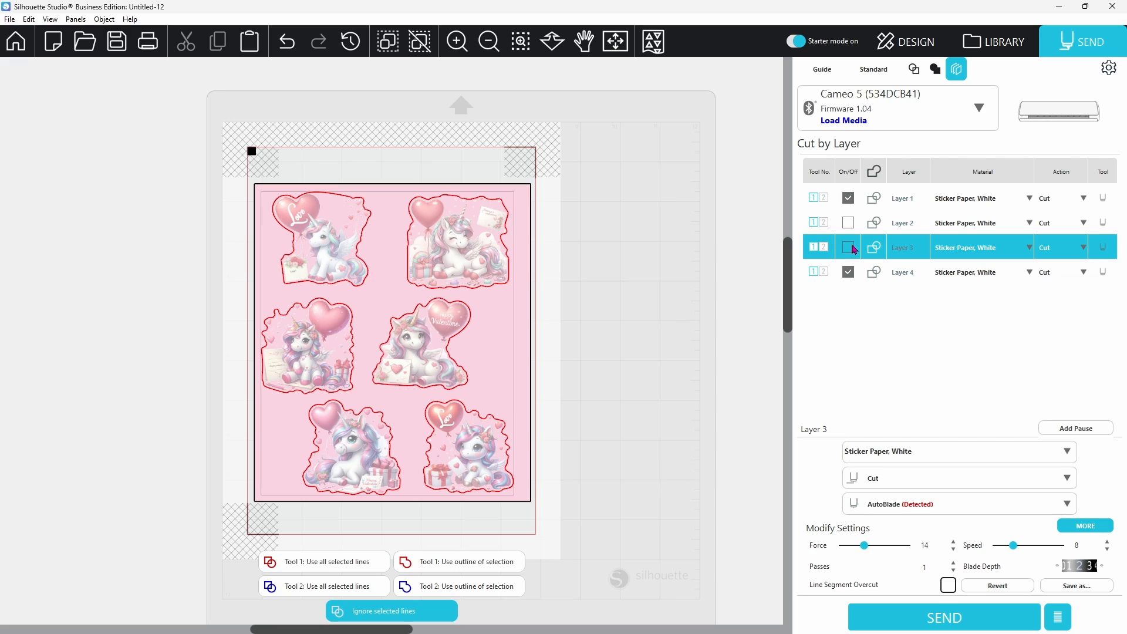
# Step: Turn Layer 1 and Layer 4 off and back on in turn to check which cut lines each controls
pyautogui.click(848, 200)
pyautogui.click(849, 199)
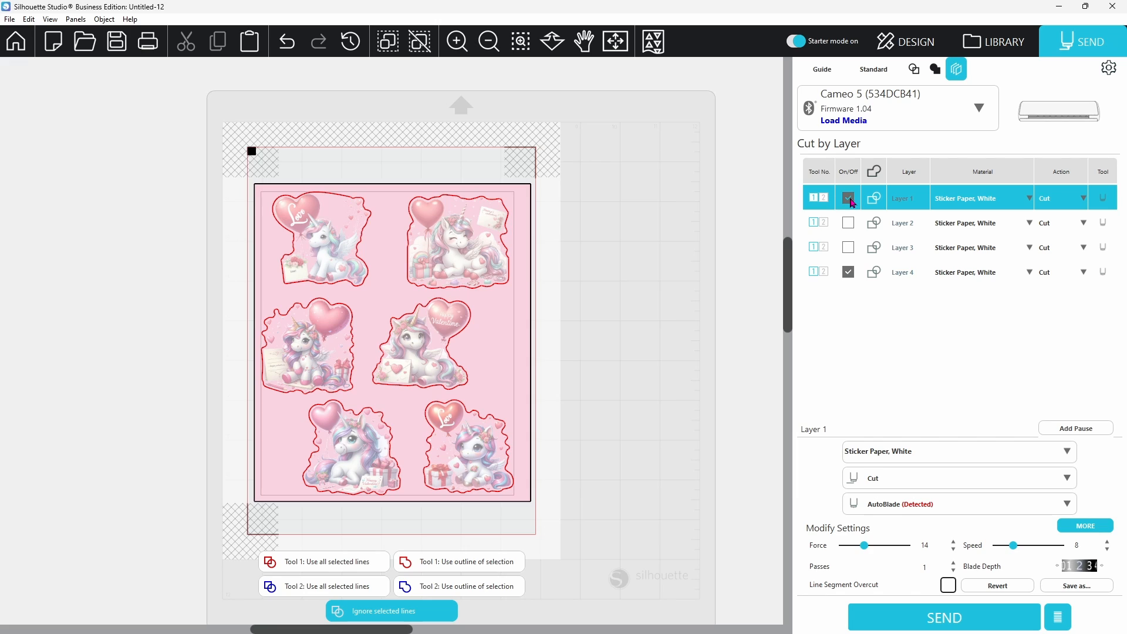
pyautogui.click(849, 272)
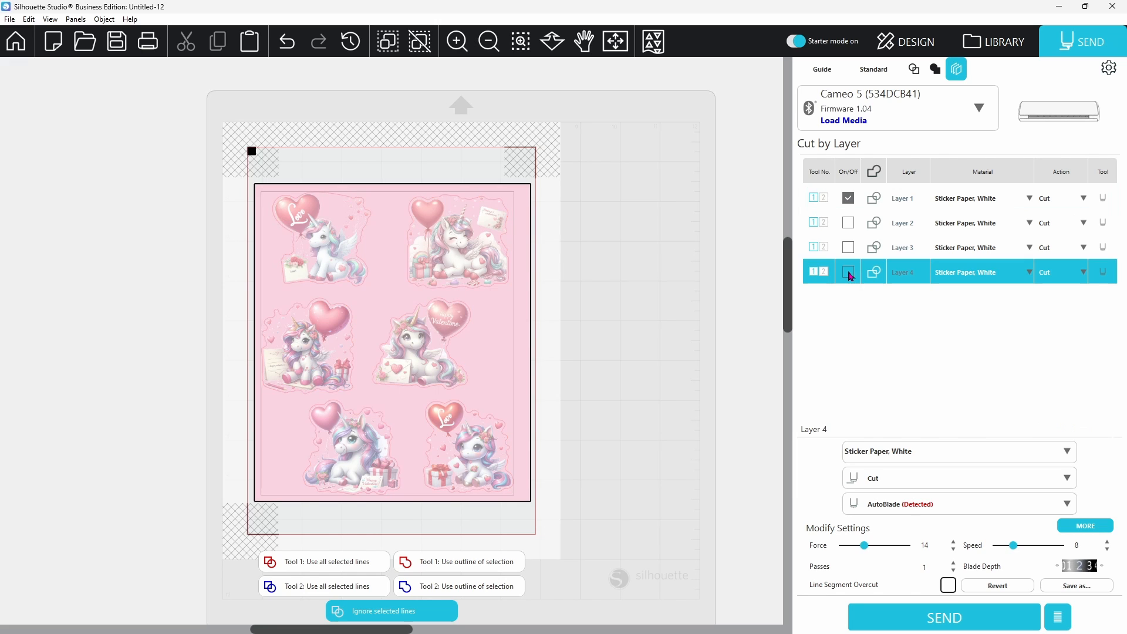
pyautogui.click(849, 272)
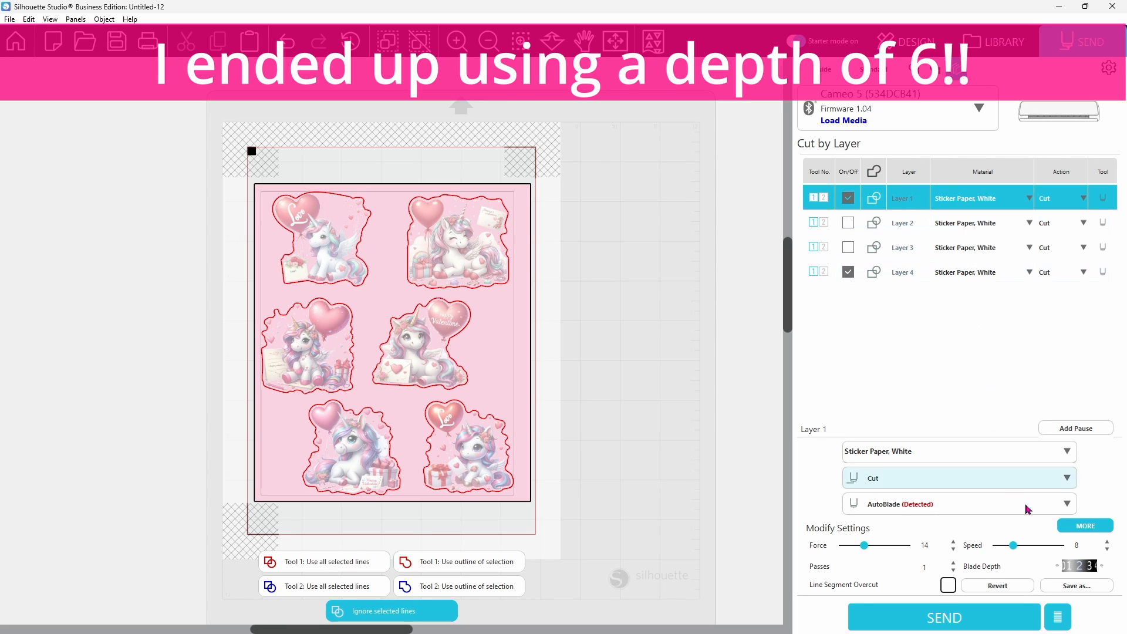
# Step: Raise the blade depth of Layer 1 by three steps and set its passes to 2
pyautogui.click(1102, 567)
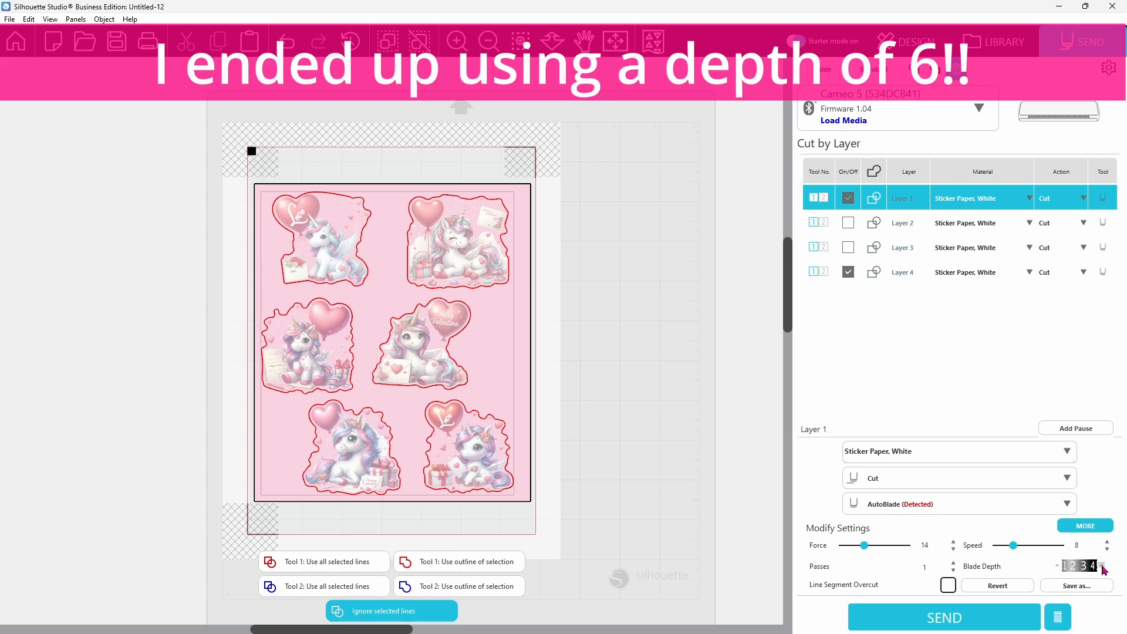
pyautogui.click(1102, 566)
pyautogui.click(1102, 567)
pyautogui.click(952, 562)
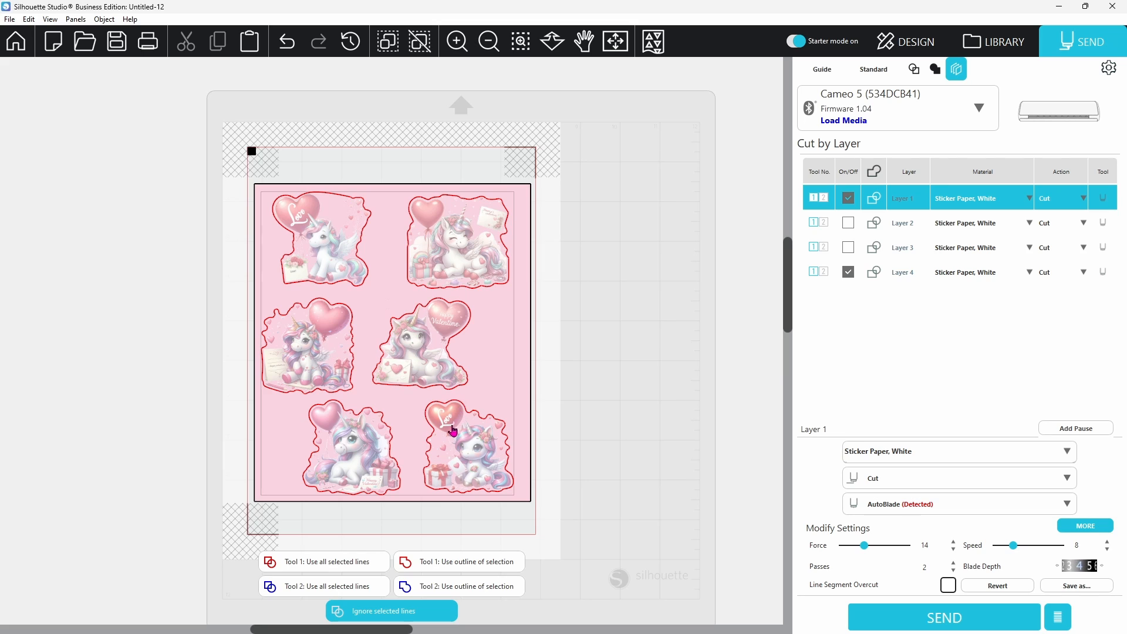
# Step: Turn on Layer 3 and assign it to Tool 2 with the Emboss action, returning to the design view
pyautogui.click(849, 249)
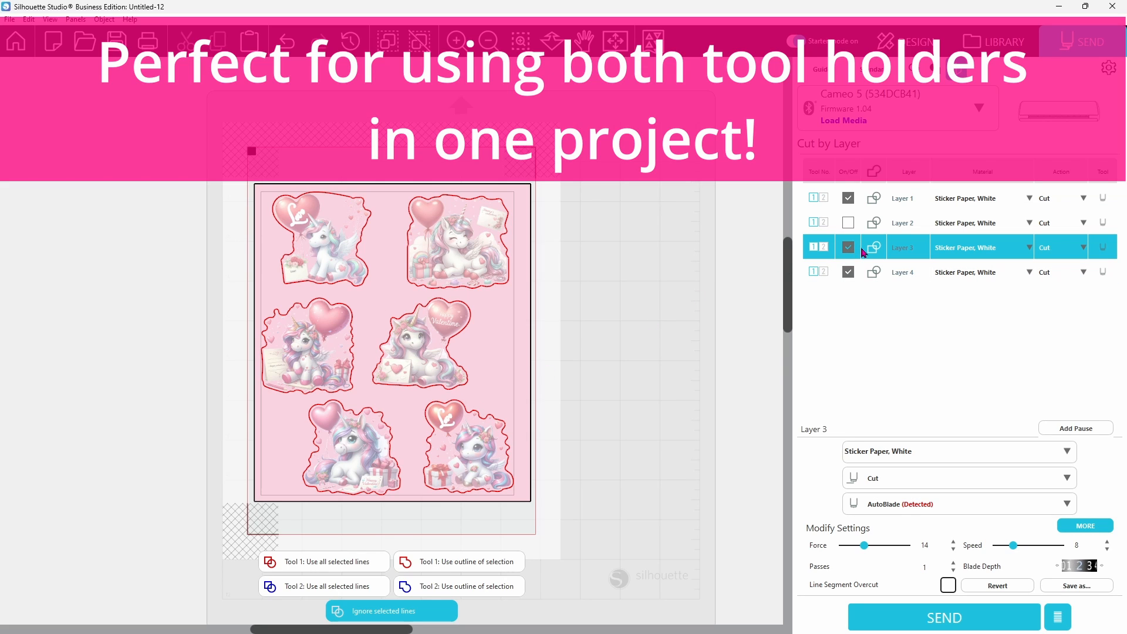
pyautogui.click(826, 250)
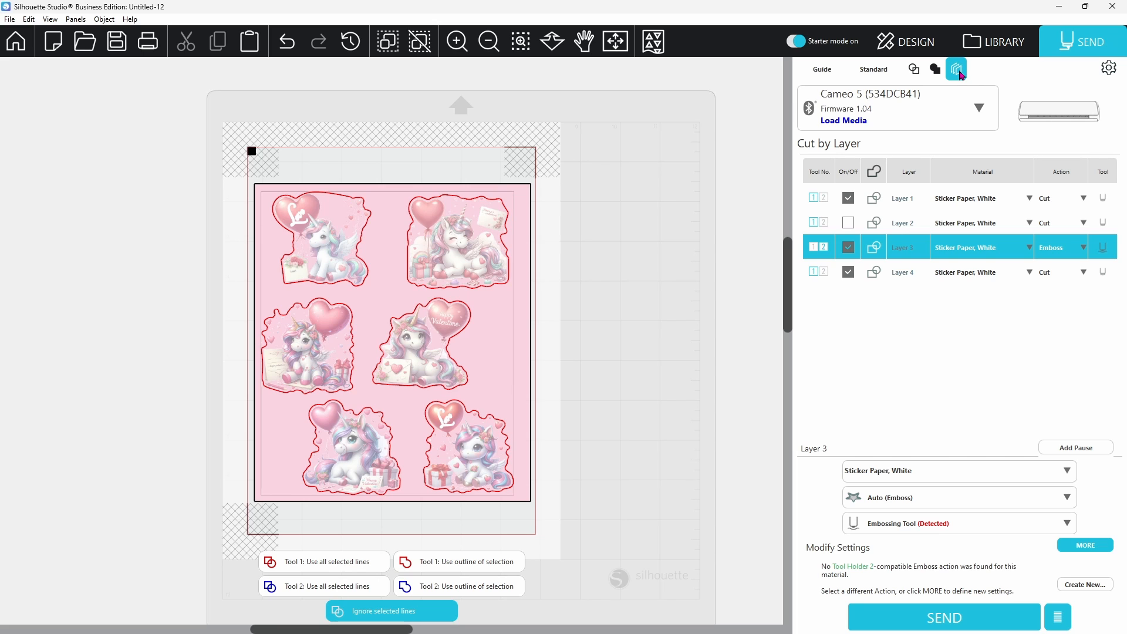
pyautogui.click(926, 44)
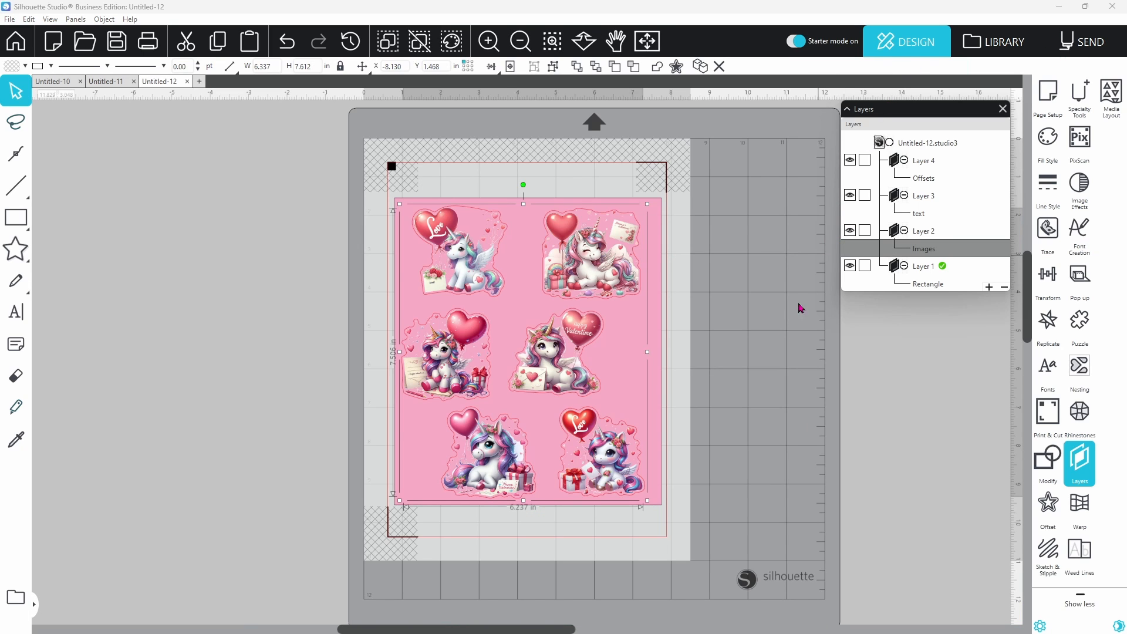